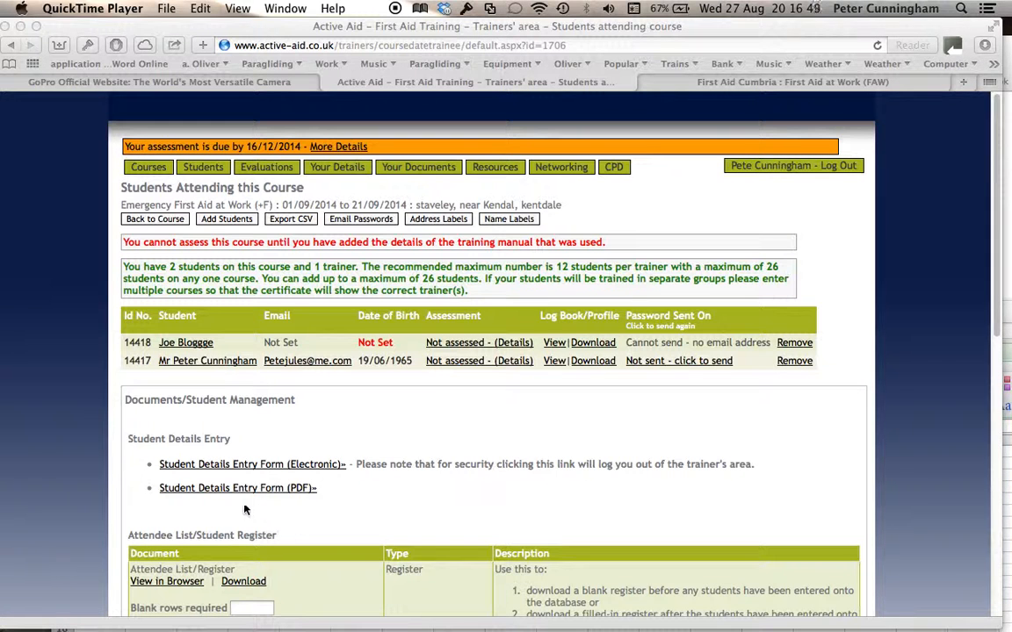
# - From the Students Attending this Course page, go to Add Students for Emergency First Aid at Work
pyautogui.scroll(-3, 256, 527)
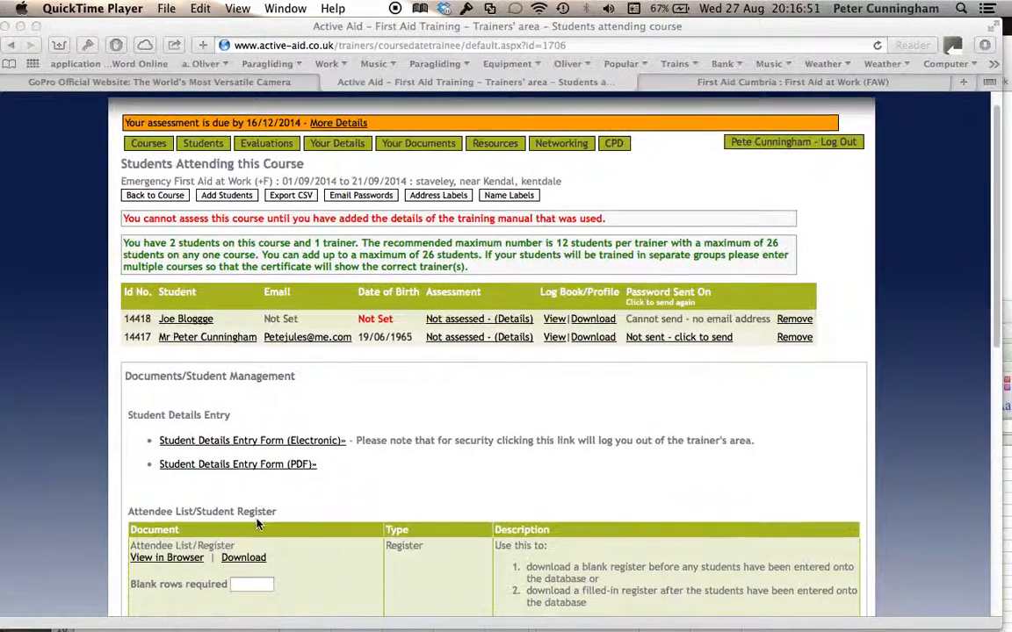
pyautogui.scroll(3, 254, 518)
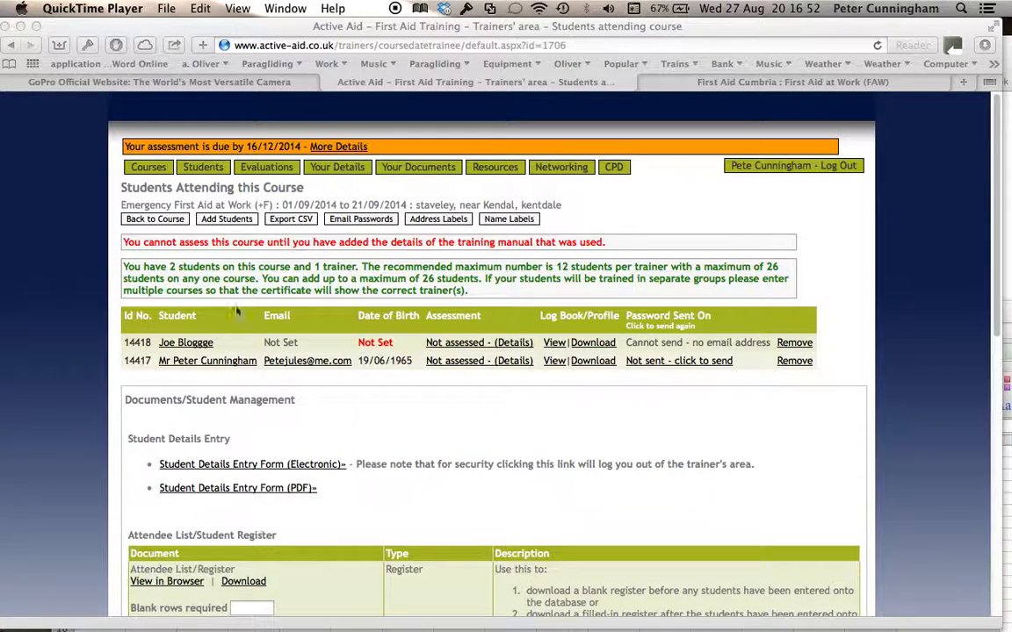
pyautogui.click(232, 221)
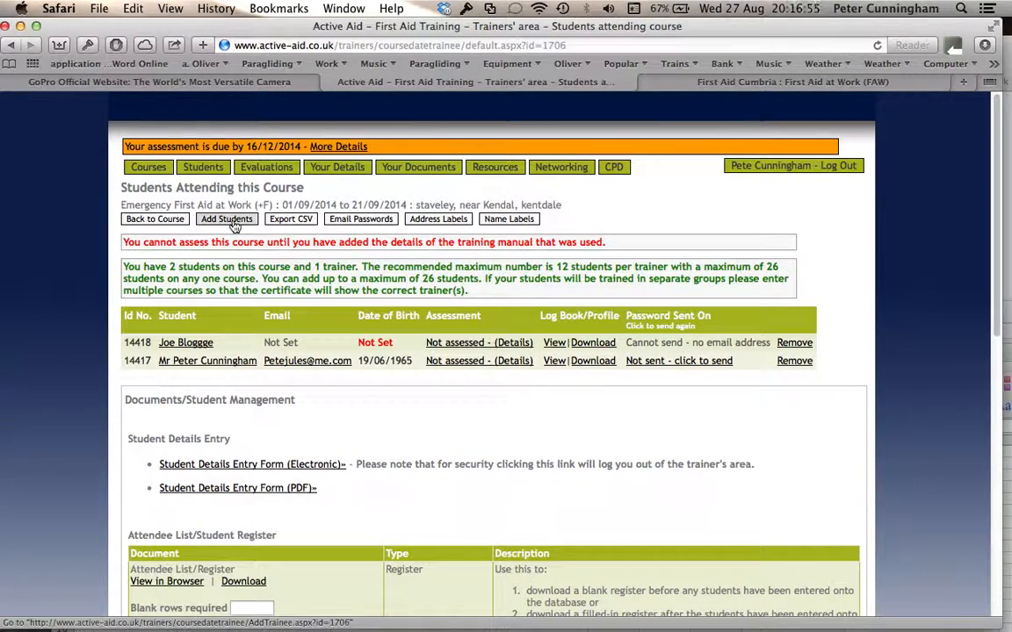
pyautogui.click(234, 225)
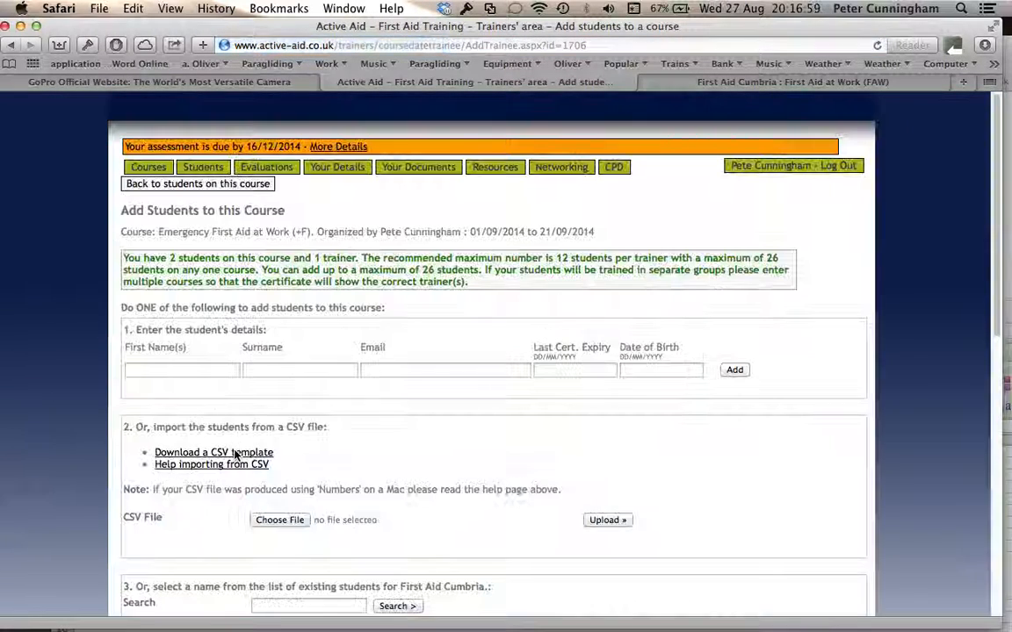
# - Read the CSV import help's field table (Firstname and Surname required), then go back to Add Students
pyautogui.click(212, 467)
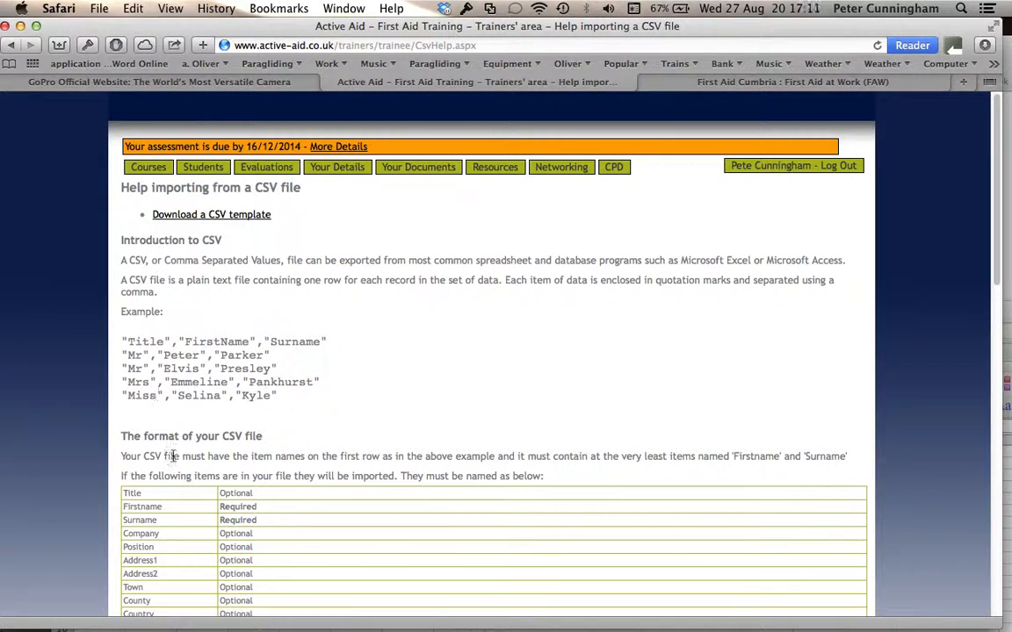
pyautogui.scroll(-5, 173, 456)
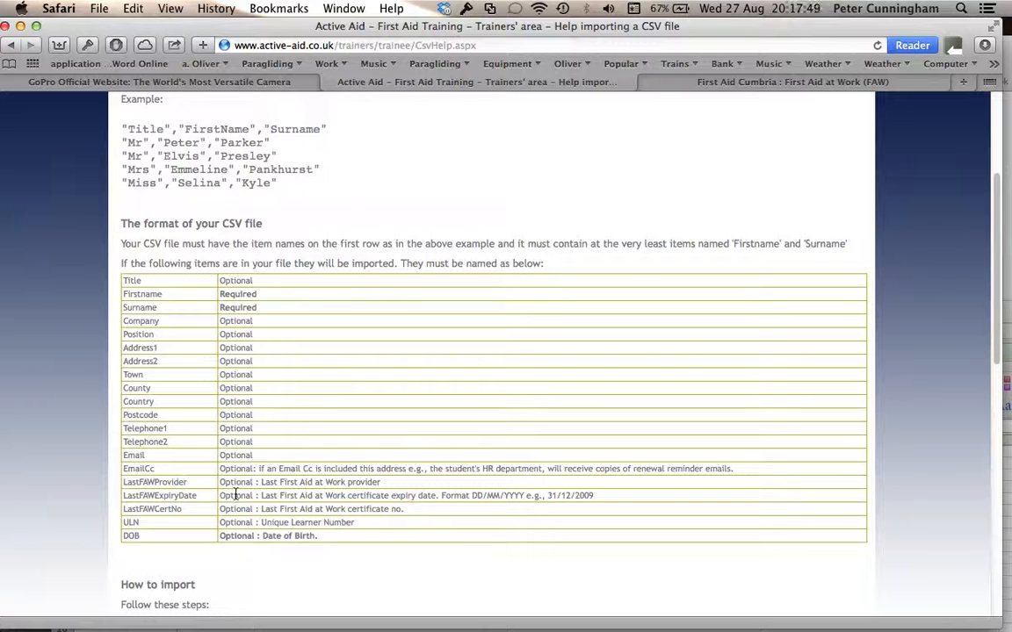
pyautogui.scroll(3, 236, 495)
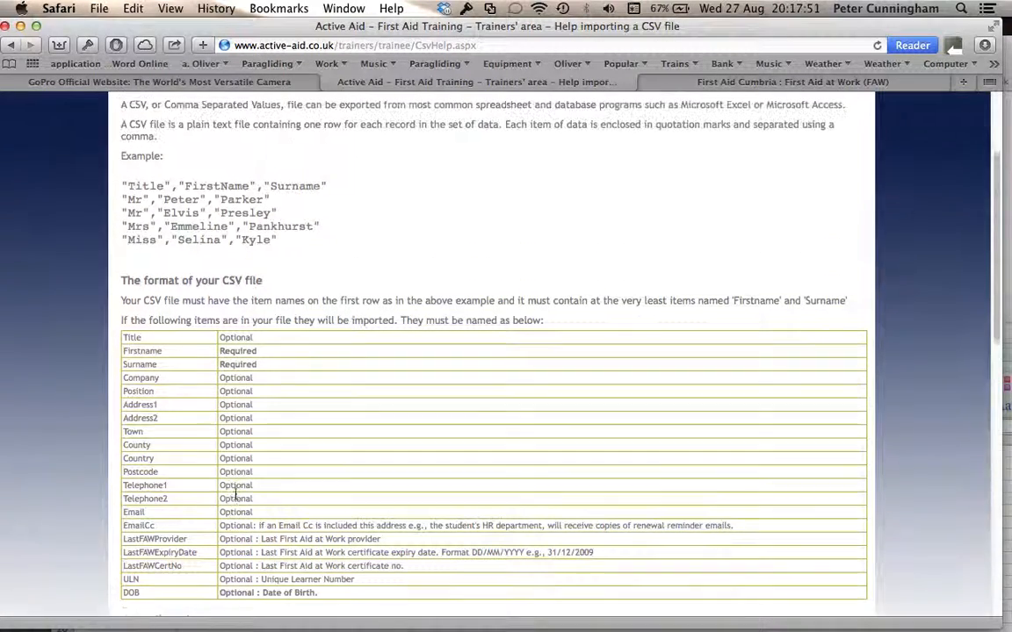
pyautogui.click(11, 54)
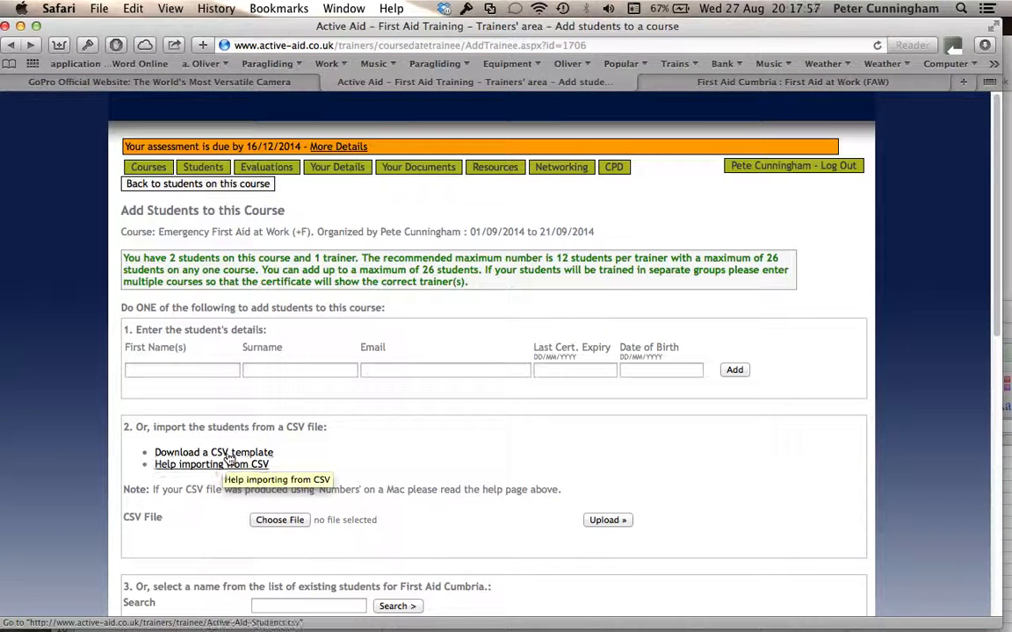
# - Download a CSV template and open course_studentlist.csv from Downloads in Excel
pyautogui.click(236, 454)
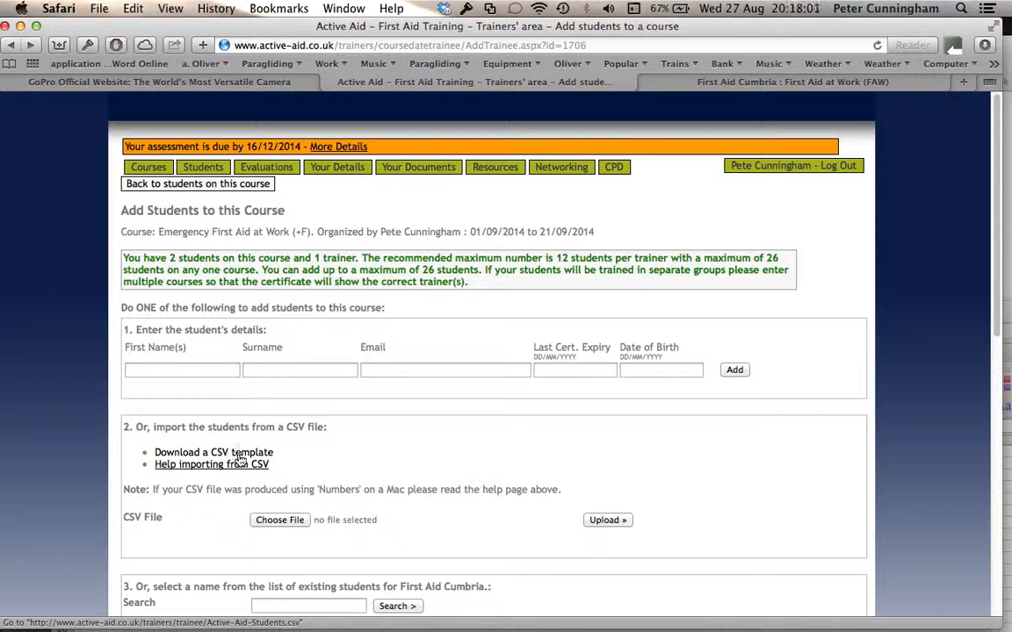
pyautogui.click(985, 45)
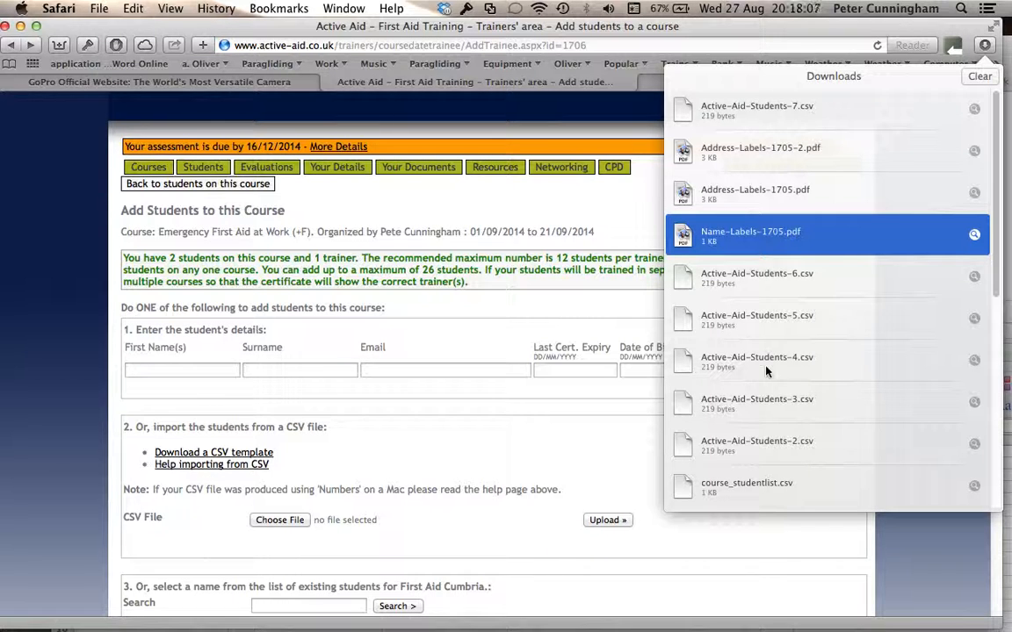
pyautogui.scroll(-1, 756, 464)
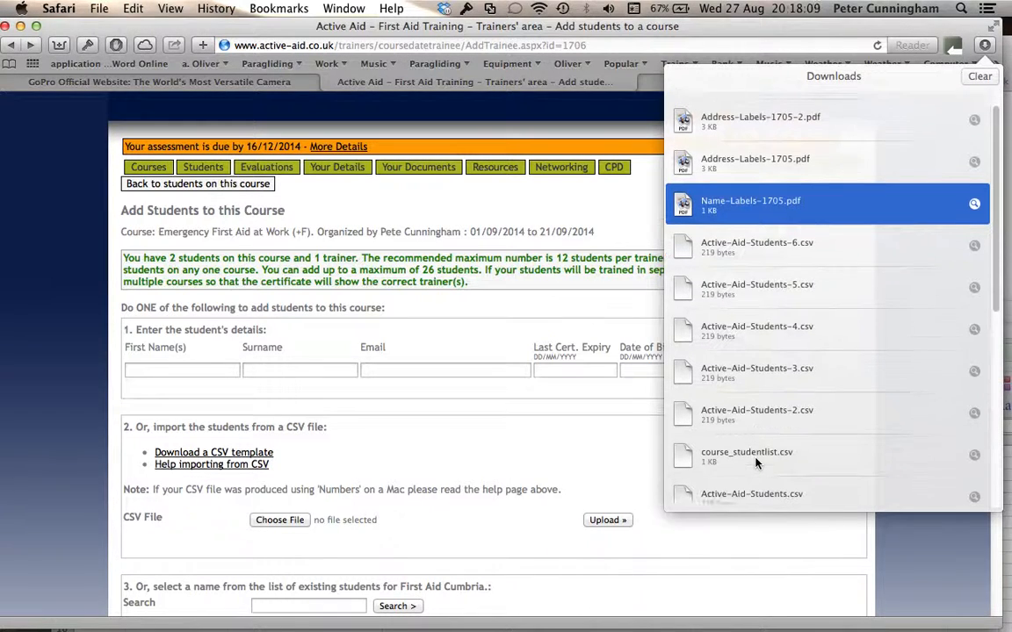
pyautogui.doubleClick(739, 456)
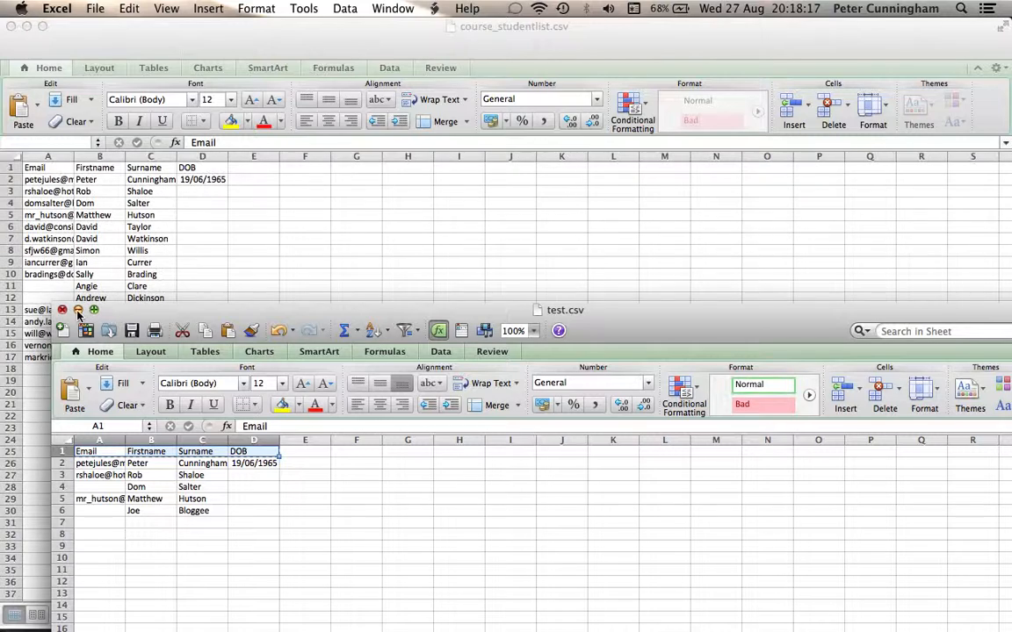
# - Close course_studentlist.csv, minimize test.csv, and open the fresh Active-Aid-Students-9.csv template instead
pyautogui.click(11, 29)
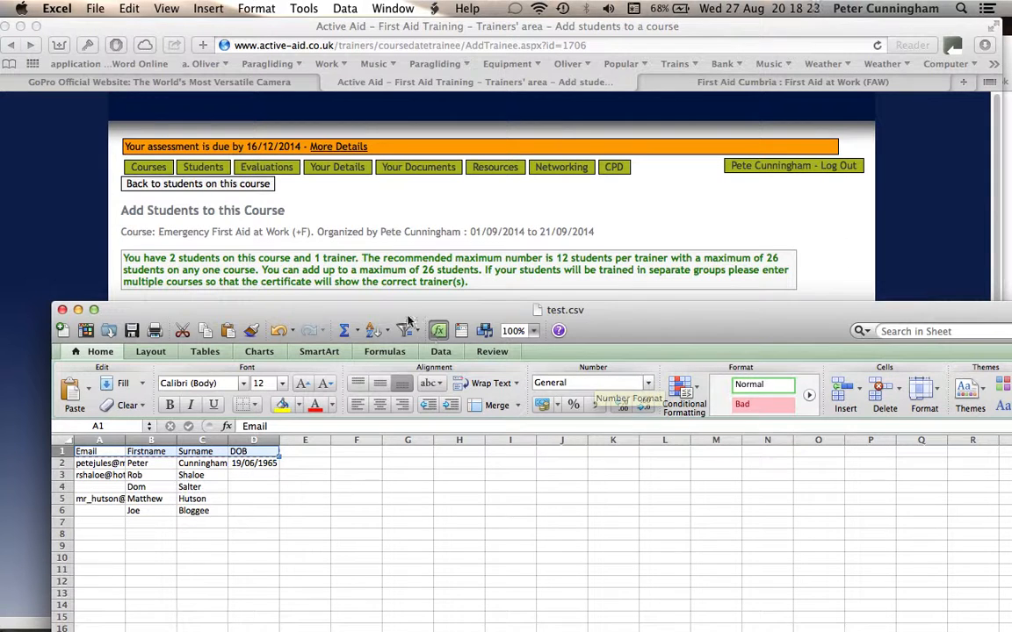
pyautogui.click(77, 310)
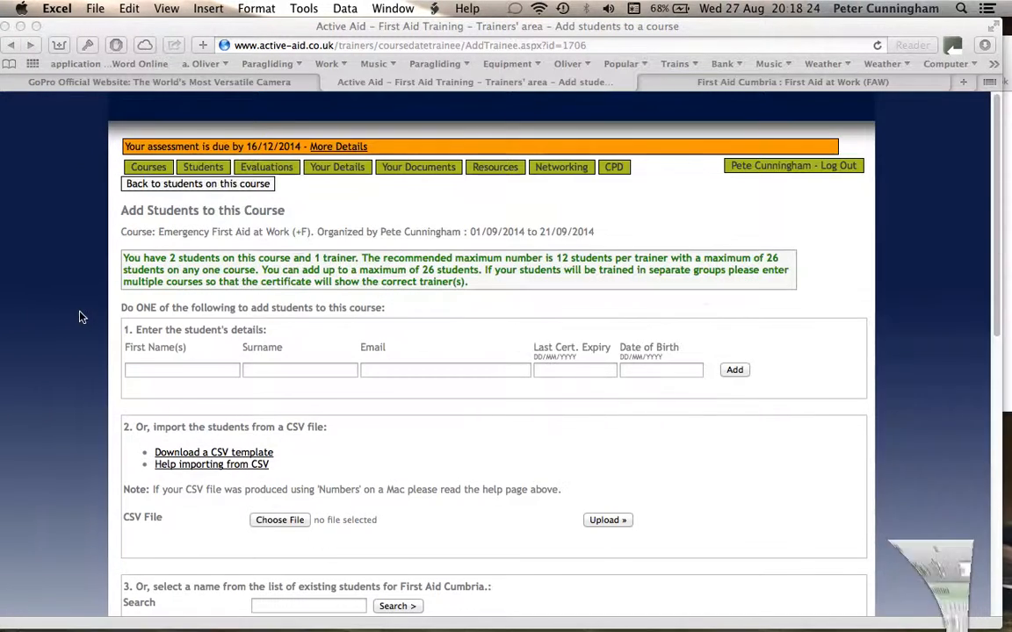
pyautogui.click(222, 455)
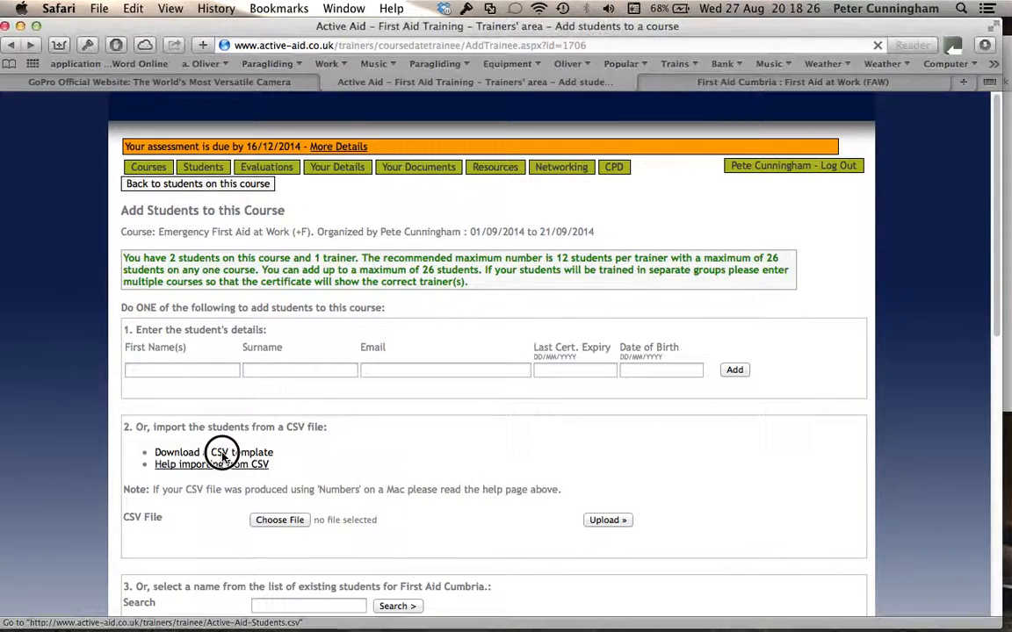
pyautogui.click(985, 46)
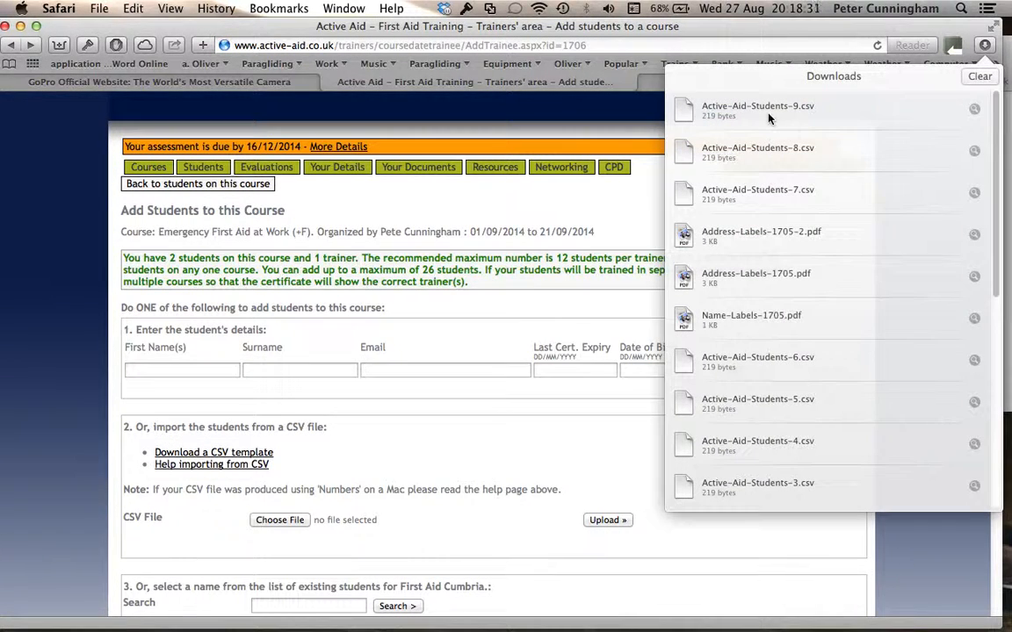
pyautogui.doubleClick(762, 112)
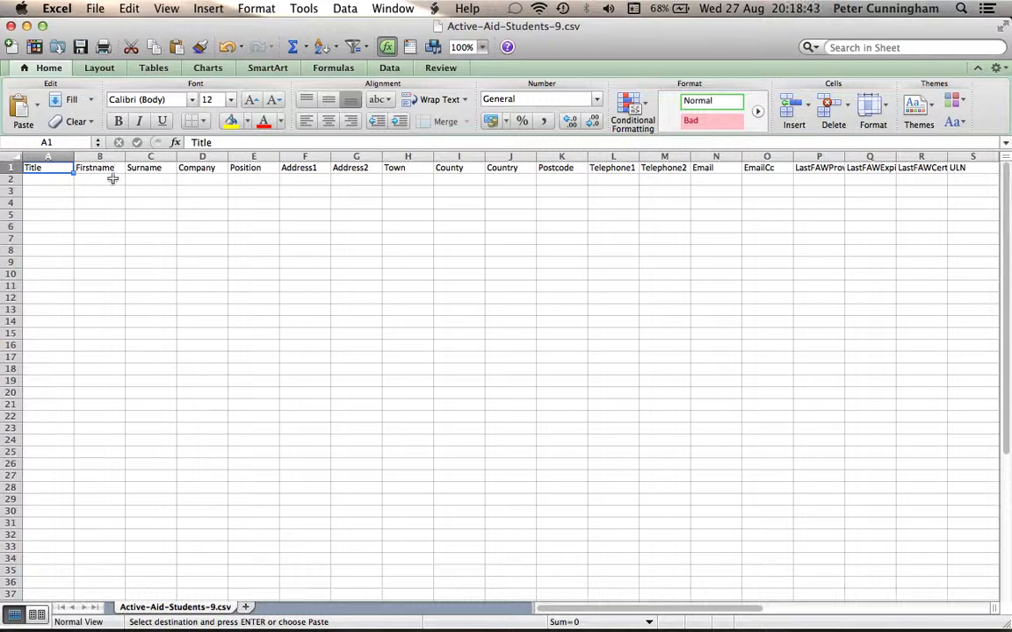
# - Delete the Title column from the template
pyautogui.hscroll(5, 110, 176)
pyautogui.hscroll(-5, 113, 179)
pyautogui.scroll(-2, 112, 179)
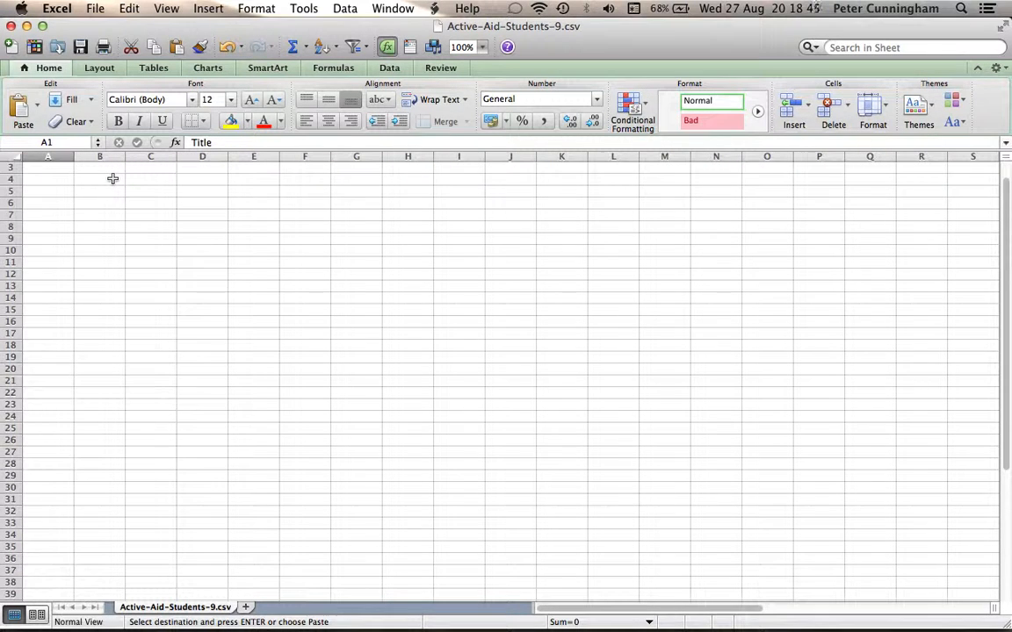
pyautogui.moveTo(1003, 260); pyautogui.dragTo(1006, 207)
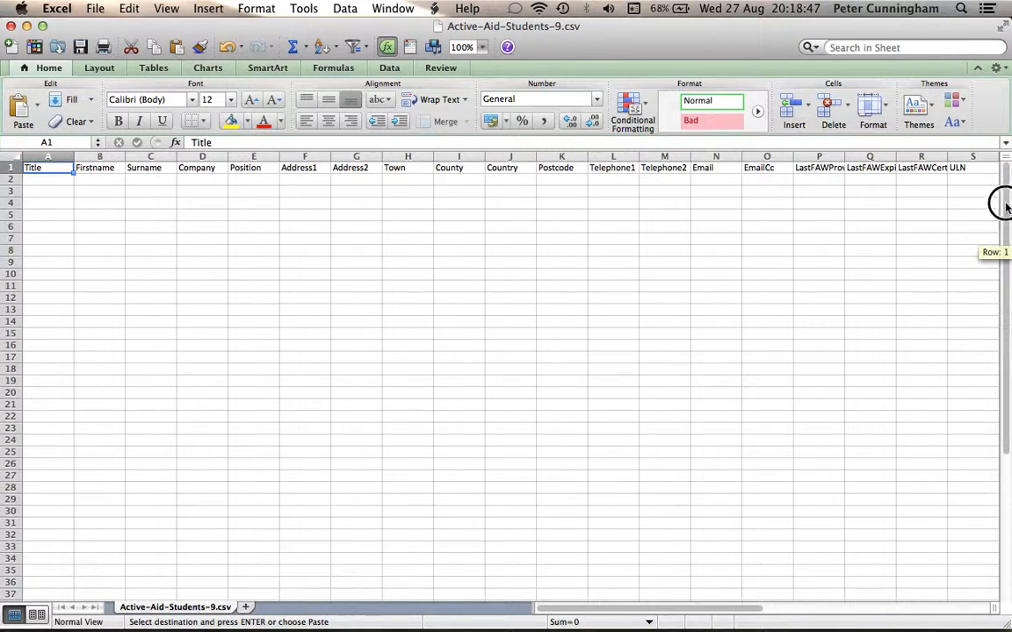
pyautogui.rightClick(50, 157)
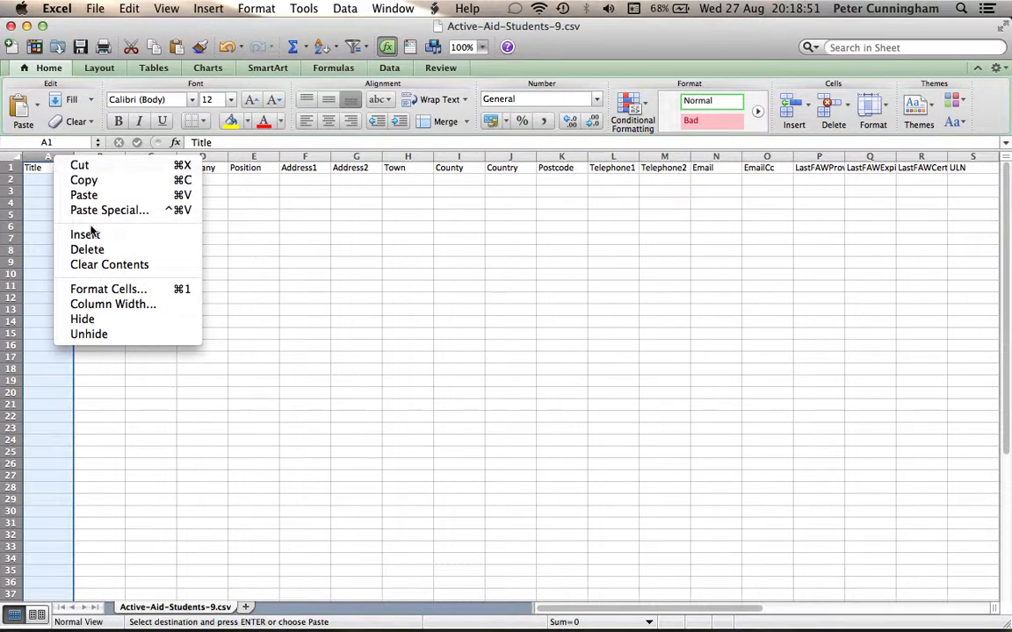
pyautogui.click(70, 248)
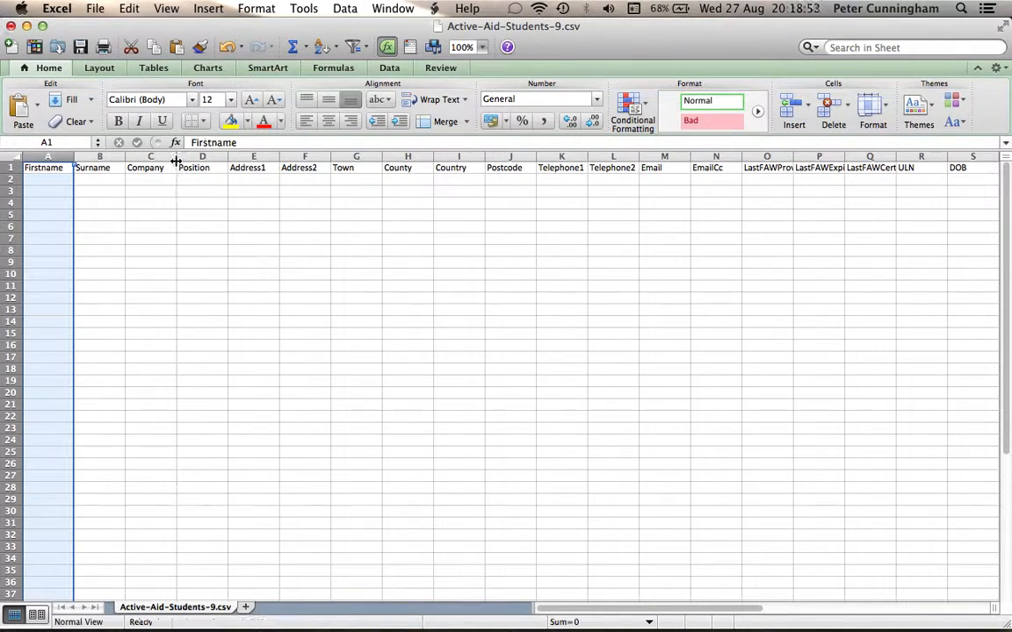
# - Delete columns C–L, Company through Telephone2
pyautogui.moveTo(130, 163); pyautogui.dragTo(615, 142)
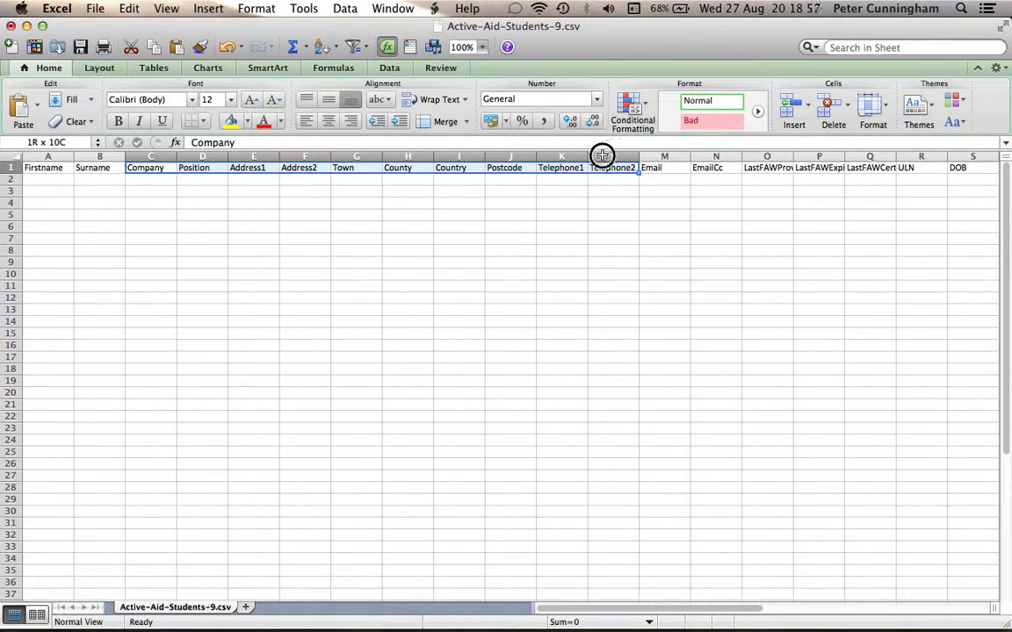
pyautogui.rightClick(602, 157)
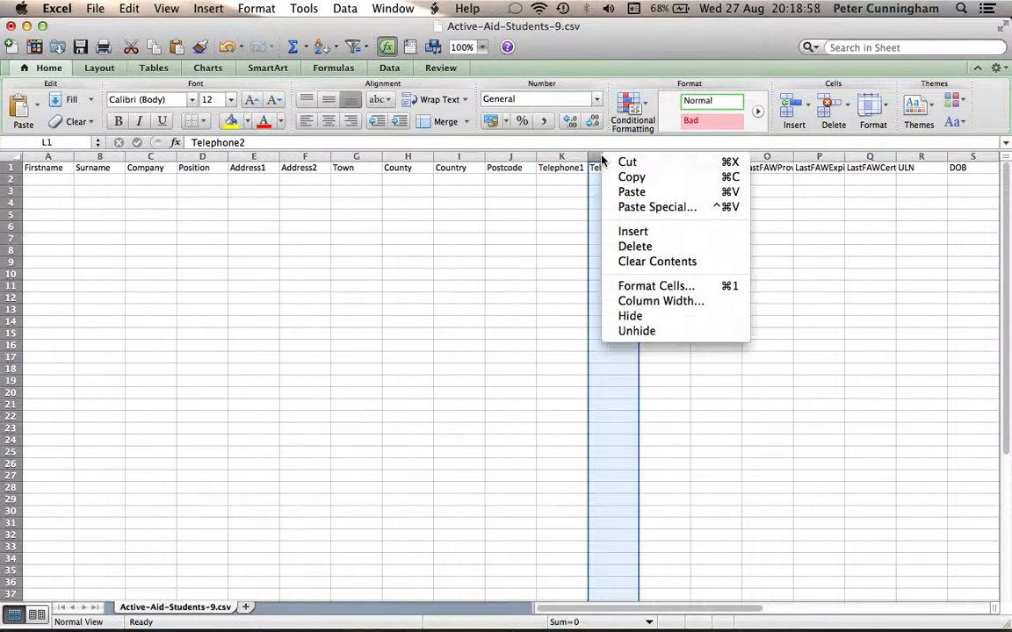
pyautogui.click(630, 249)
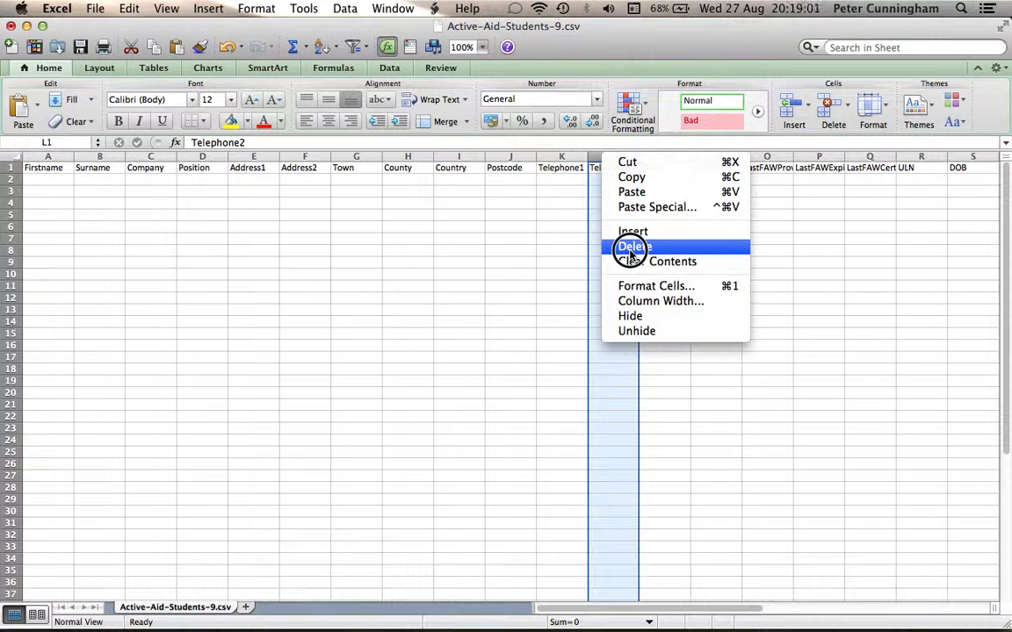
pyautogui.click(205, 161)
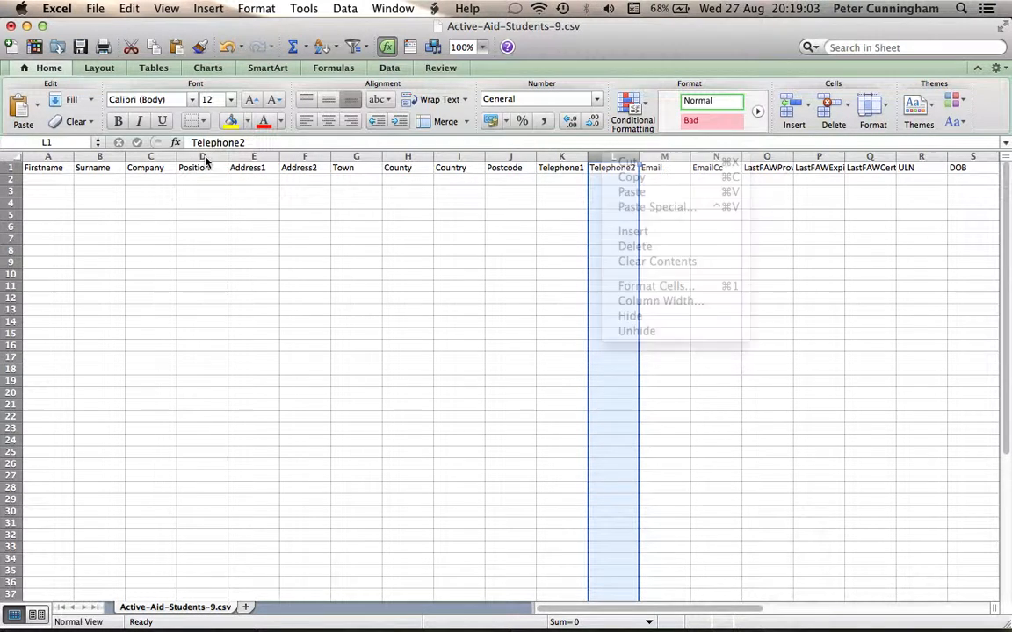
pyautogui.moveTo(134, 160); pyautogui.dragTo(610, 143)
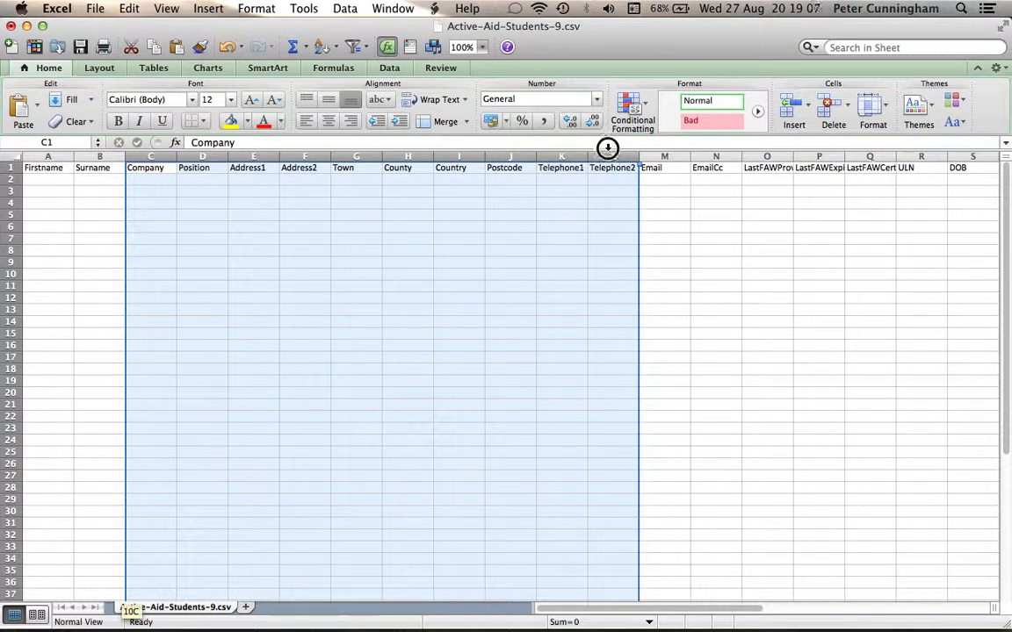
pyautogui.rightClick(607, 148)
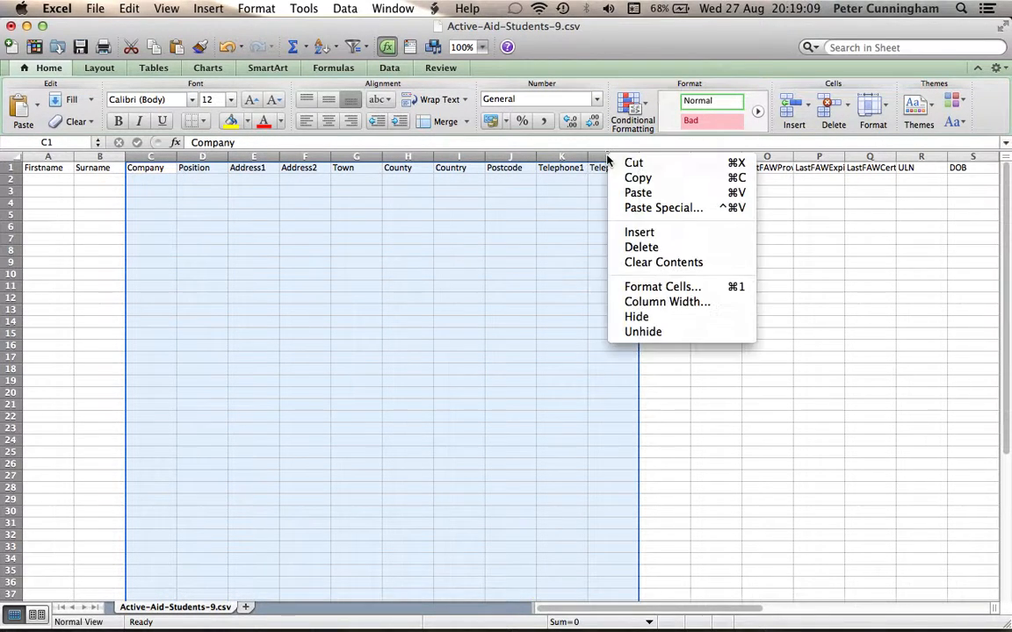
pyautogui.click(641, 249)
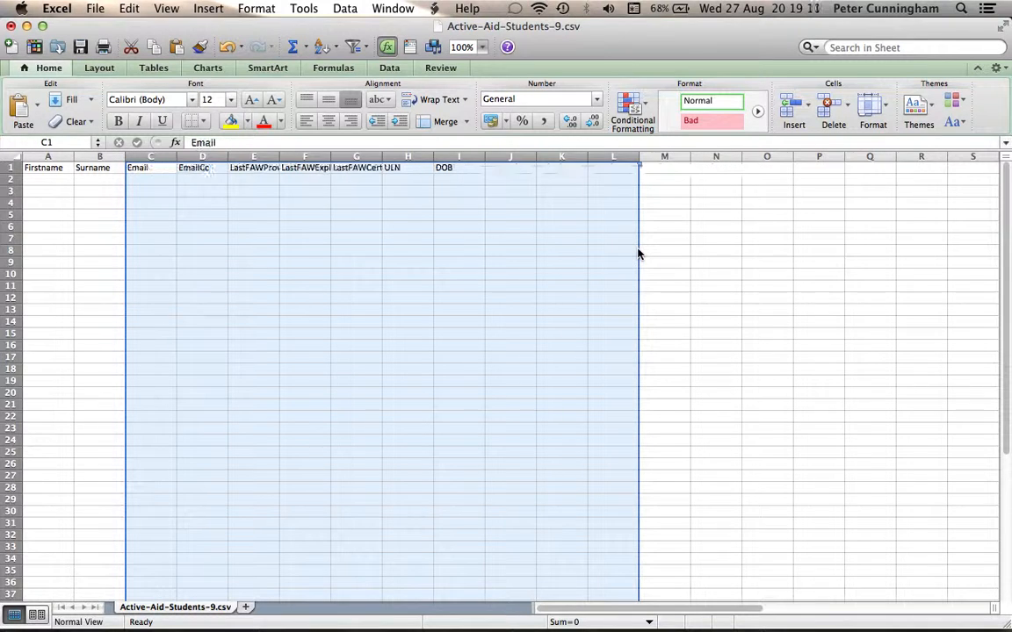
# - Delete columns E–H, the LastFAW and ULN columns
pyautogui.click(202, 156)
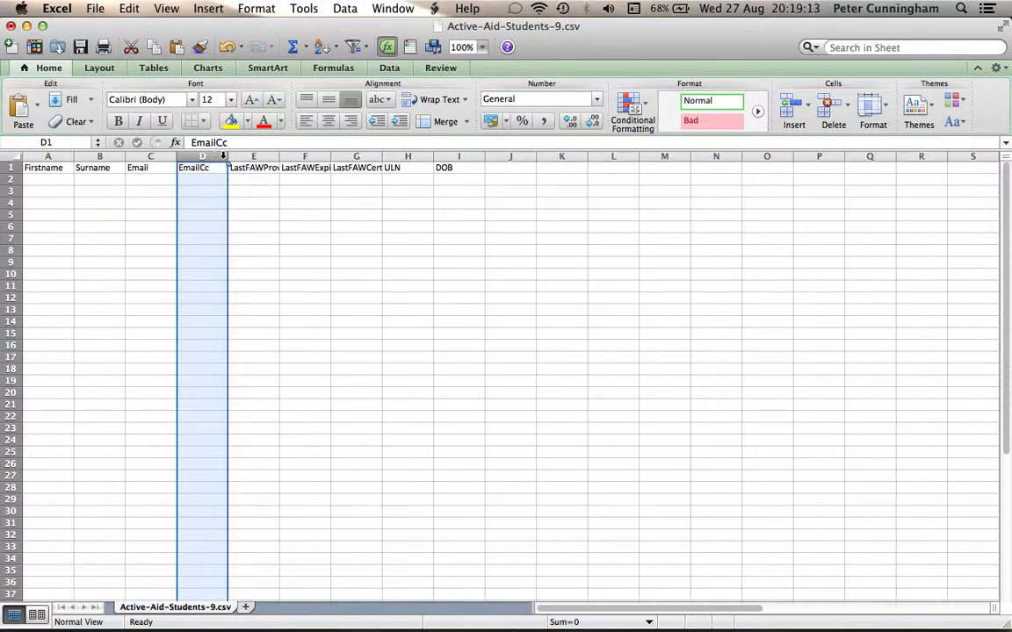
pyautogui.click(236, 156)
pyautogui.moveTo(236, 156); pyautogui.dragTo(391, 149)
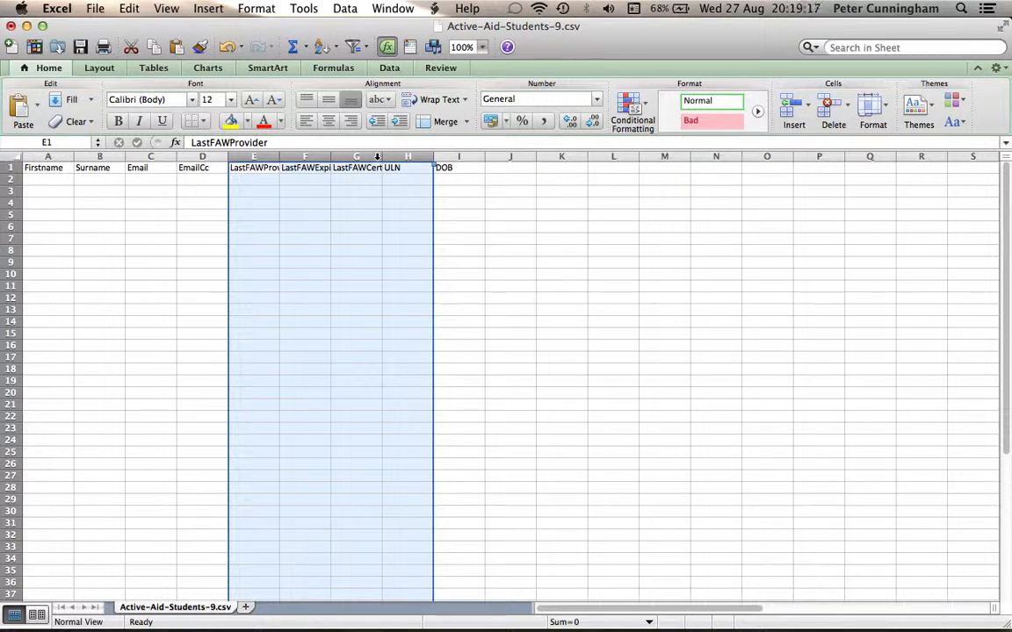
pyautogui.rightClick(380, 157)
pyautogui.click(413, 249)
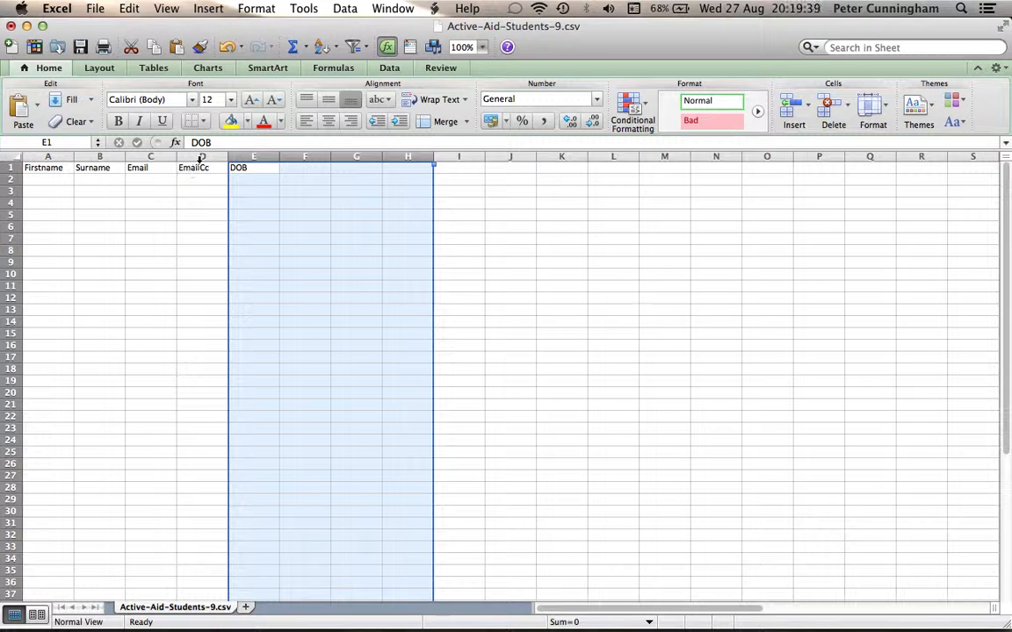
# - Delete column D (EmailCc), then move the Excel window aside
pyautogui.rightClick(201, 156)
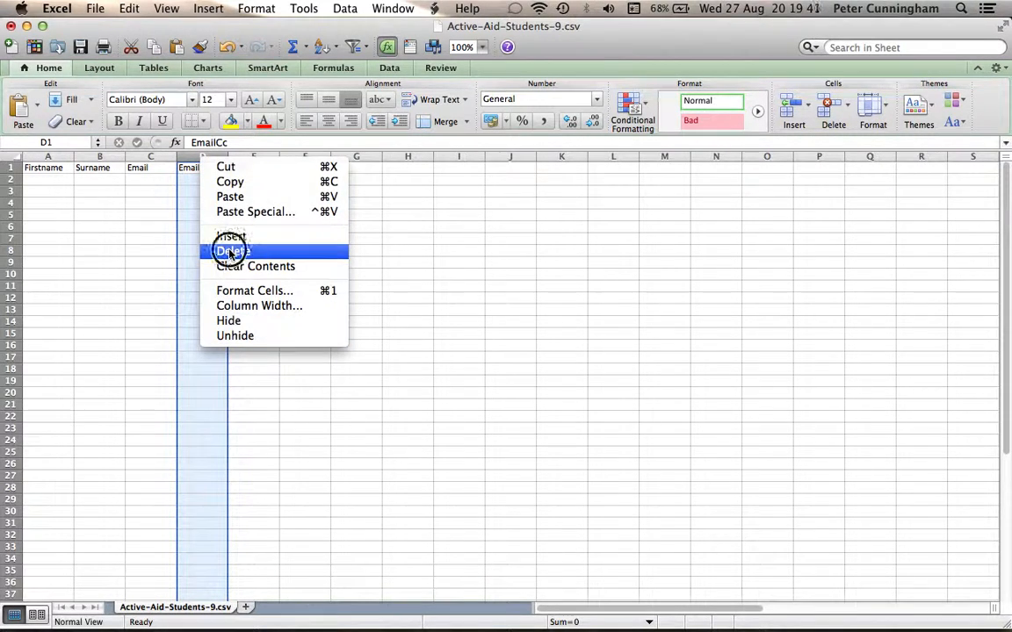
pyautogui.click(232, 252)
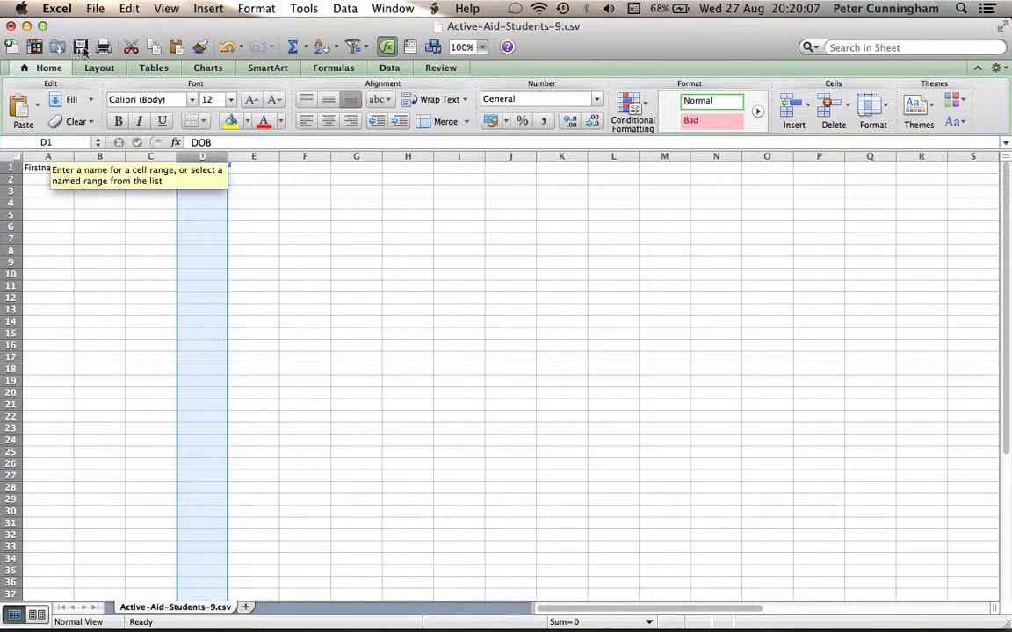
pyautogui.moveTo(86, 25)
pyautogui.mouseDown()
pyautogui.moveTo(511, 75)
pyautogui.moveTo(92, 20)
pyautogui.mouseUp()
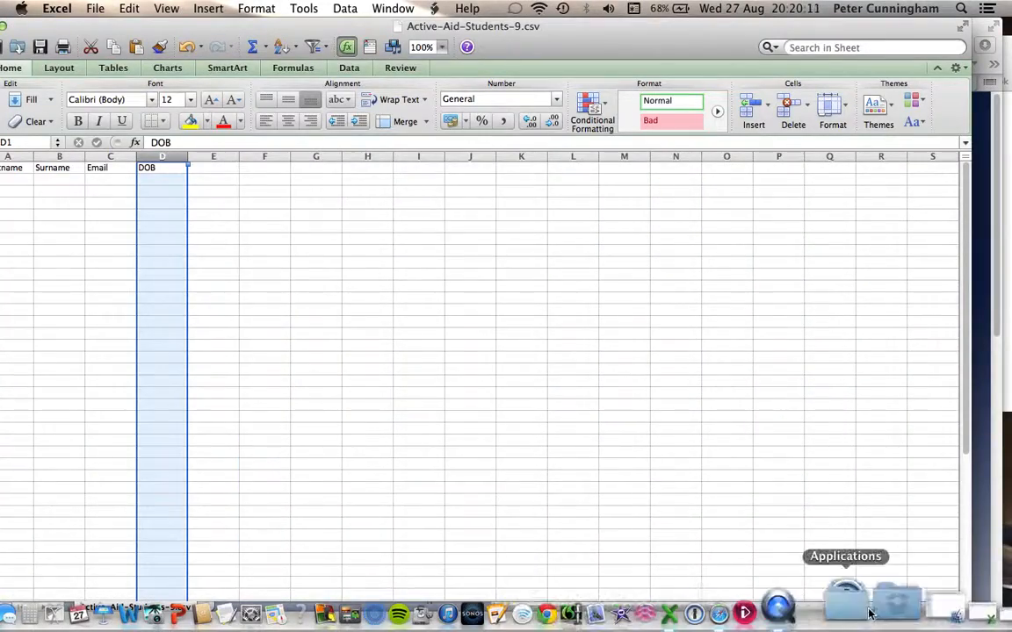
# - Copy rows A2:D6 from test.csv and minimize that workbook again
pyautogui.click(958, 613)
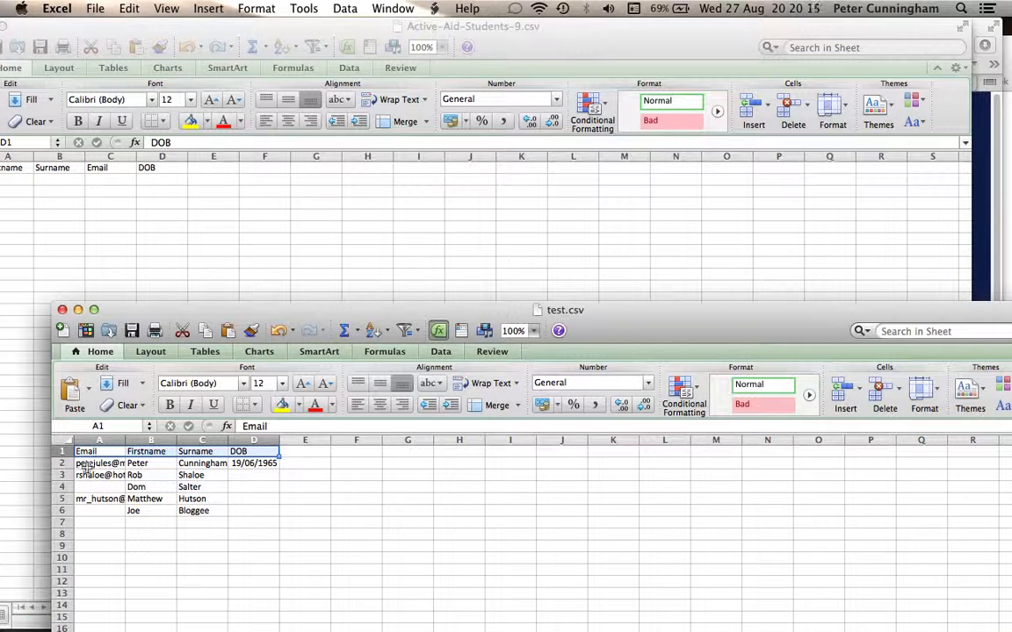
pyautogui.moveTo(88, 464); pyautogui.dragTo(266, 504)
pyautogui.press('super+c')
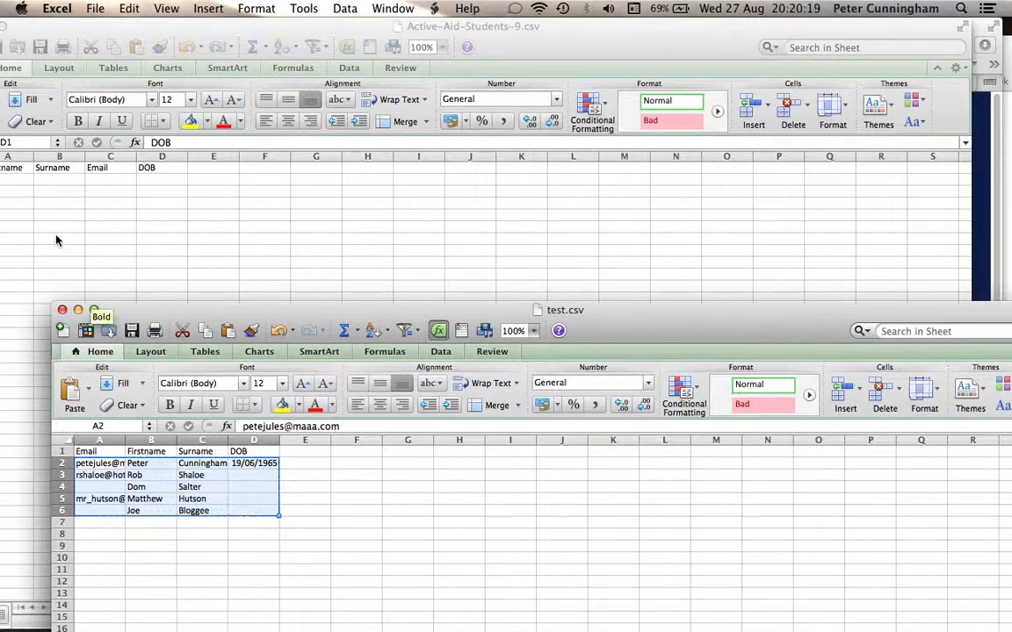
pyautogui.click(78, 310)
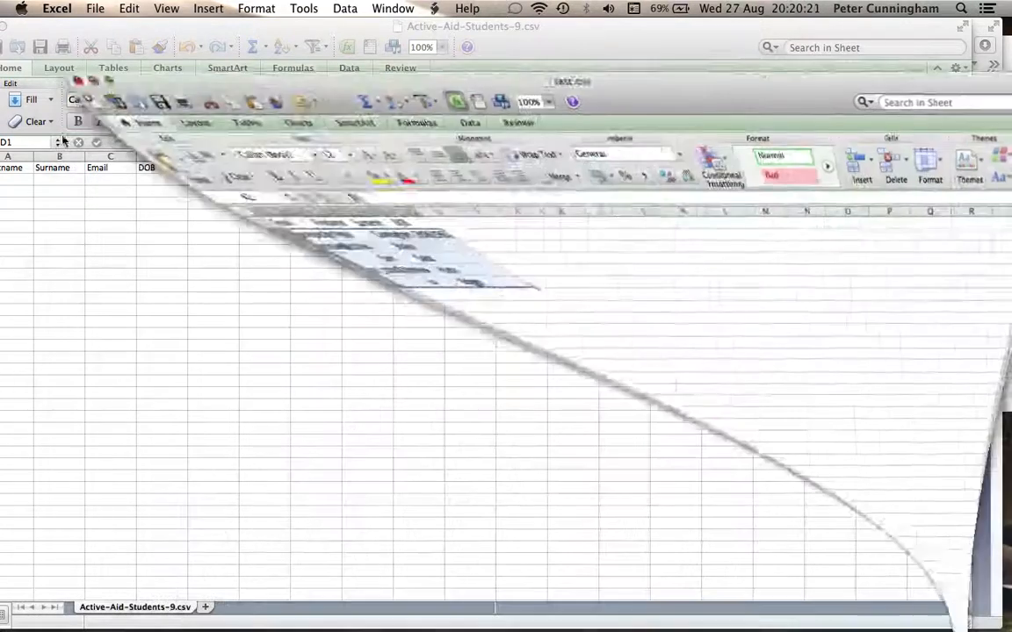
pyautogui.moveTo(76, 30); pyautogui.dragTo(130, 28)
# - Paste the student rows at A2, save Active-Aid-Students-9.csv as CSV, and close it saving changes
pyautogui.click(50, 179)
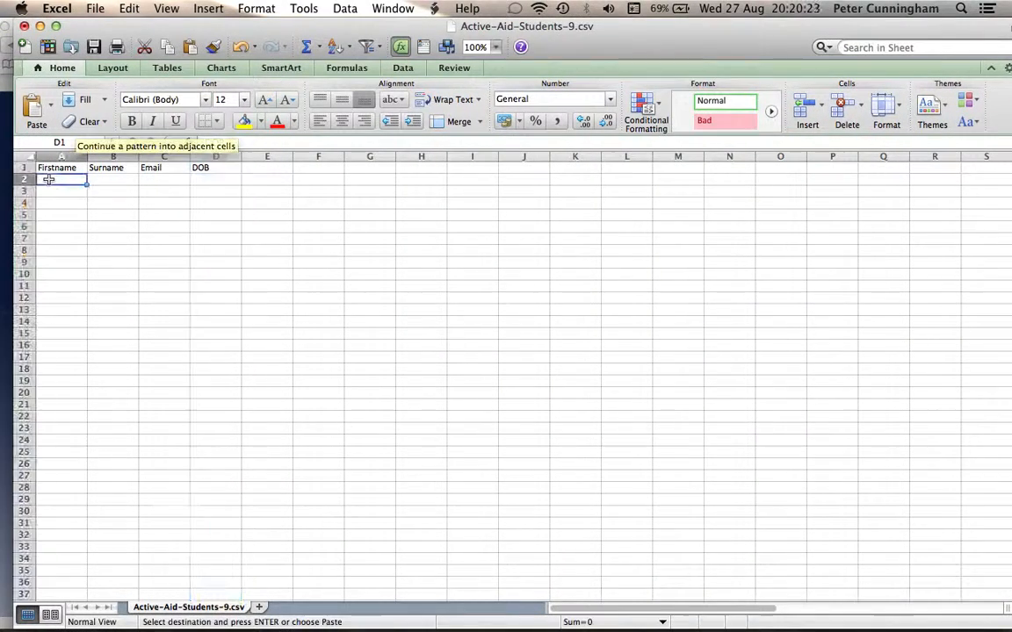
pyautogui.press('super+v')
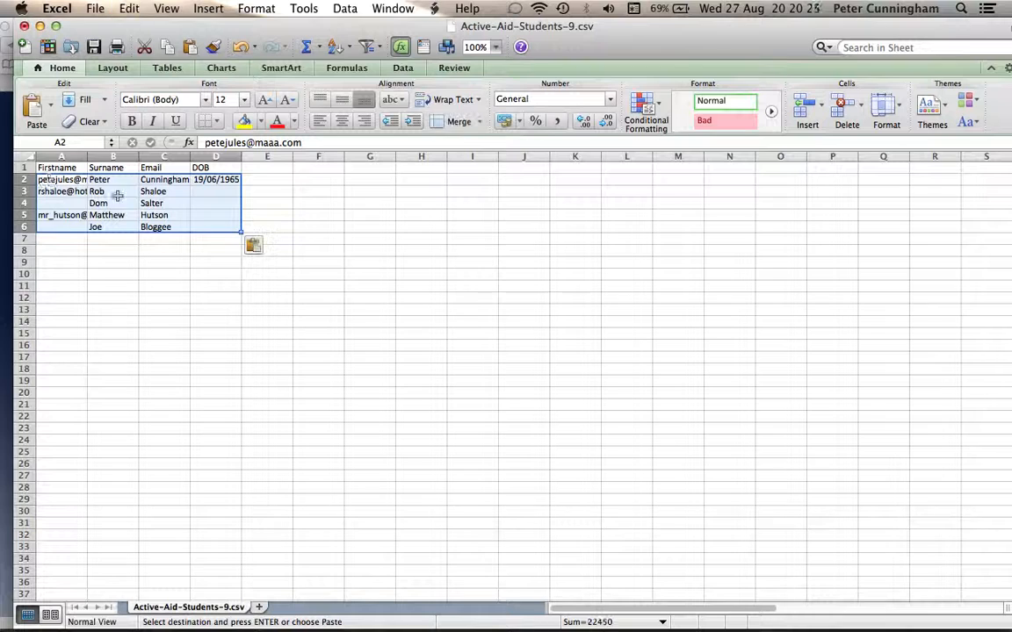
pyautogui.click(95, 8)
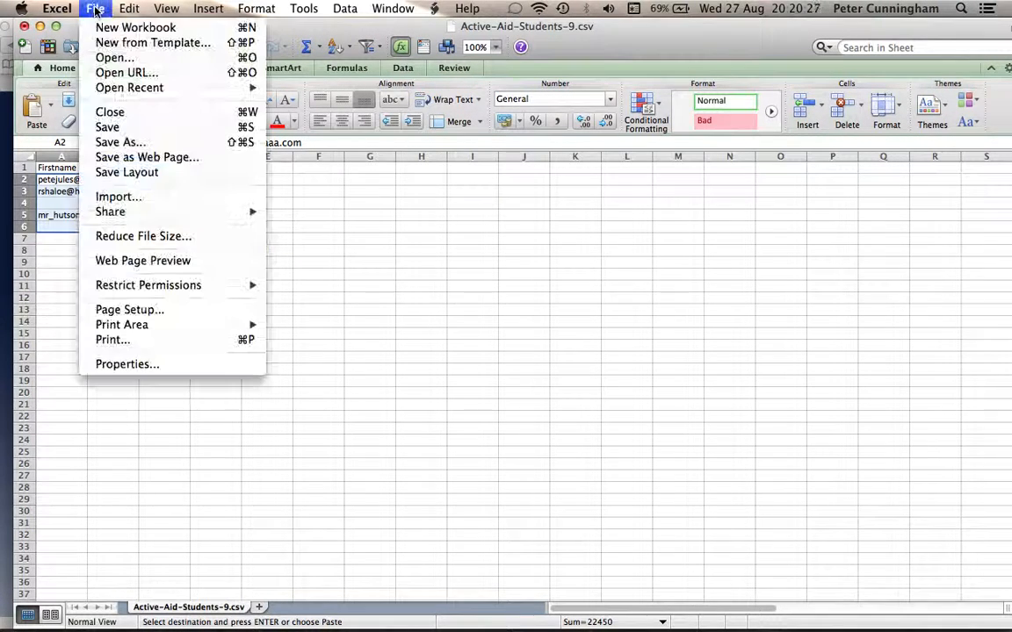
pyautogui.click(118, 129)
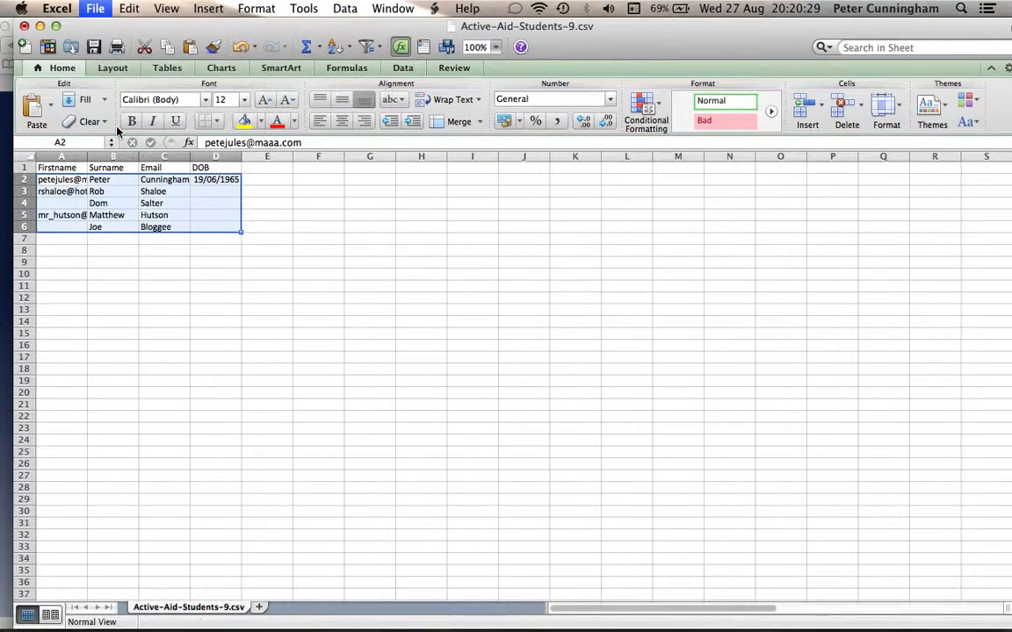
pyautogui.click(650, 378)
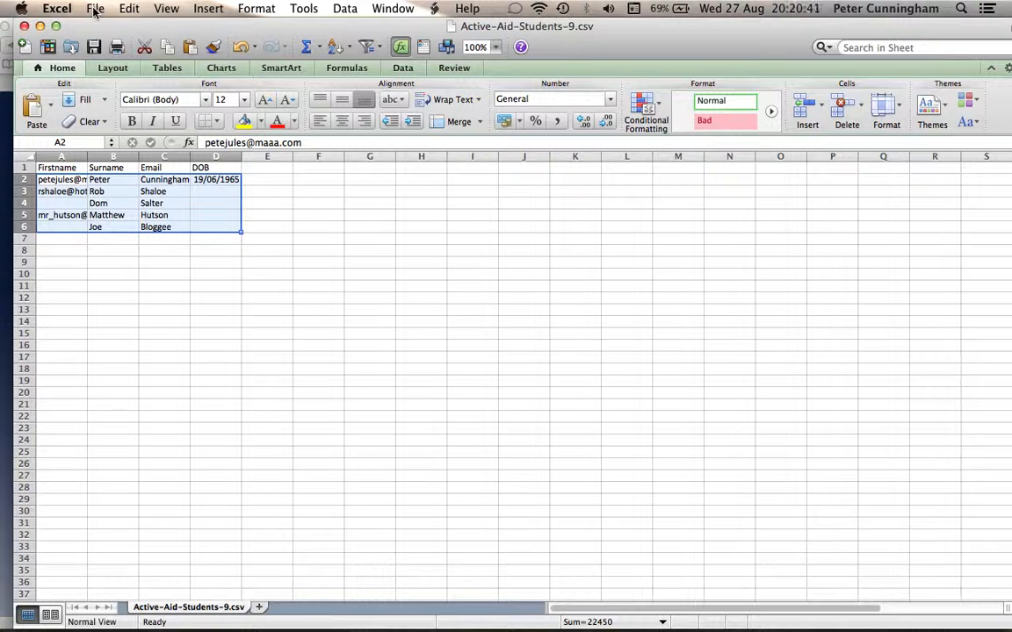
pyautogui.click(24, 26)
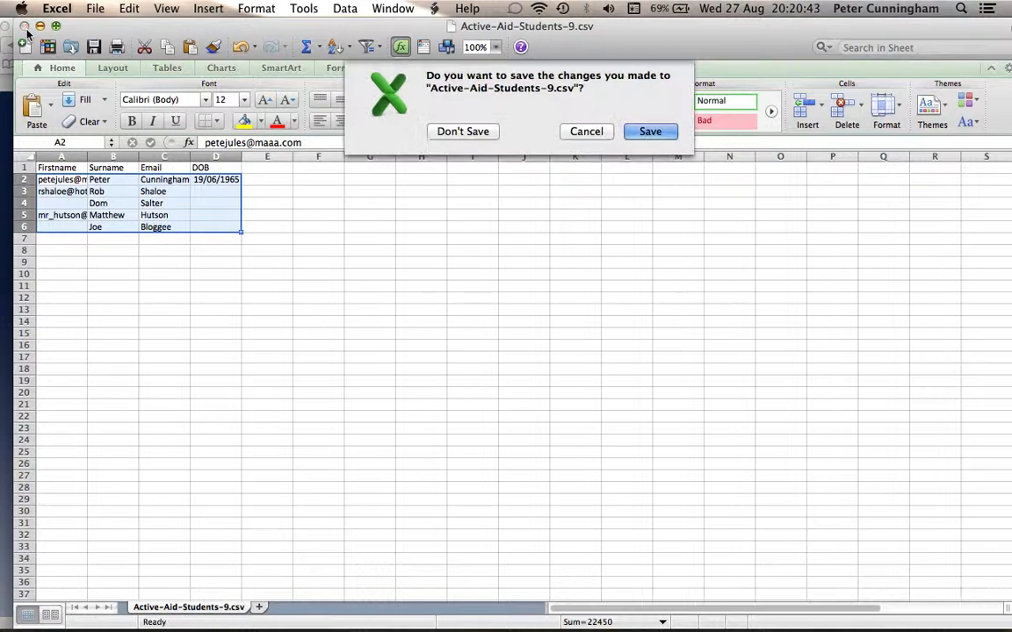
pyautogui.moveTo(481, 133); pyautogui.dragTo(660, 134)
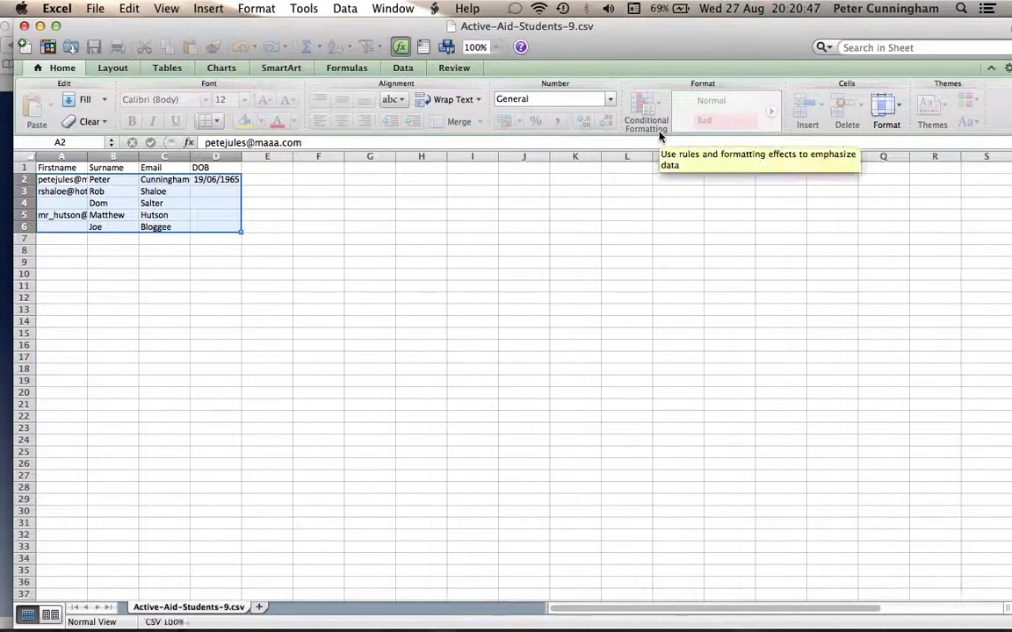
# - Keep the CSV format on close, then choose Active-Aid-Students-9.csv from Downloads and upload it
pyautogui.click(642, 376)
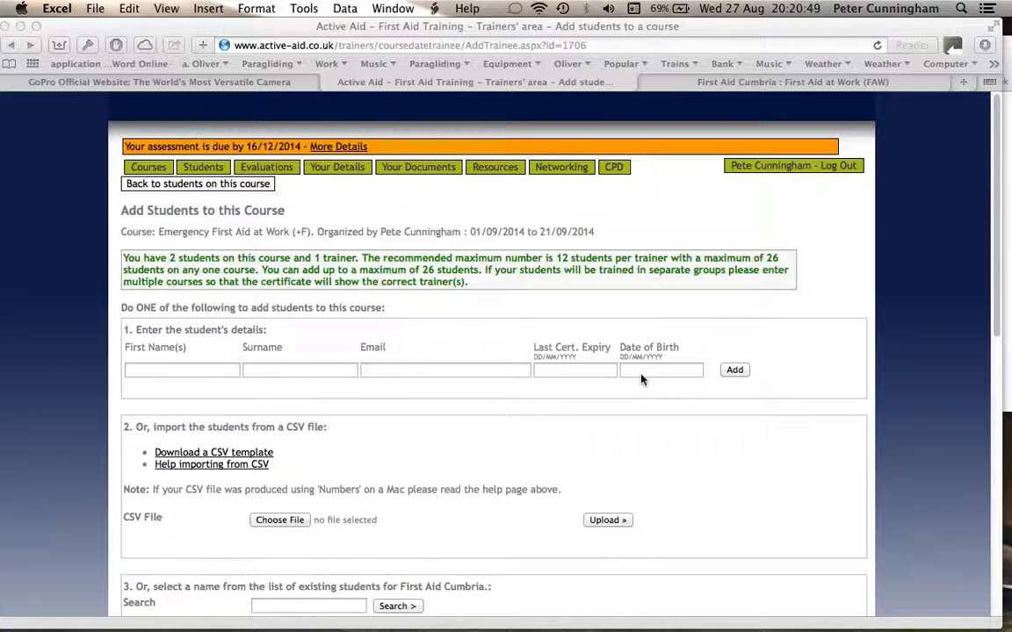
pyautogui.click(291, 525)
pyautogui.click(292, 524)
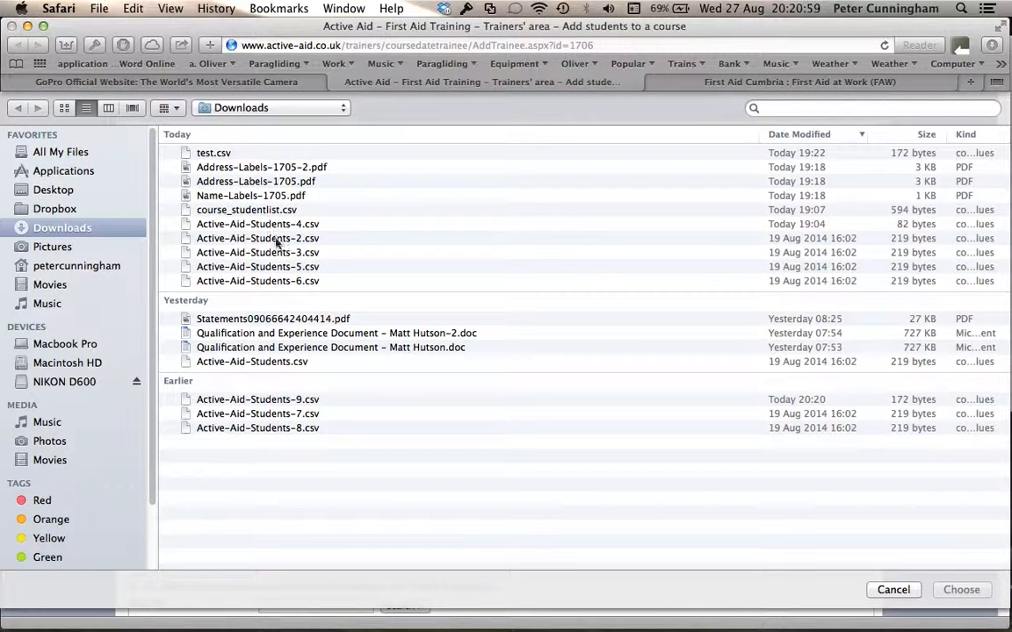
pyautogui.doubleClick(281, 402)
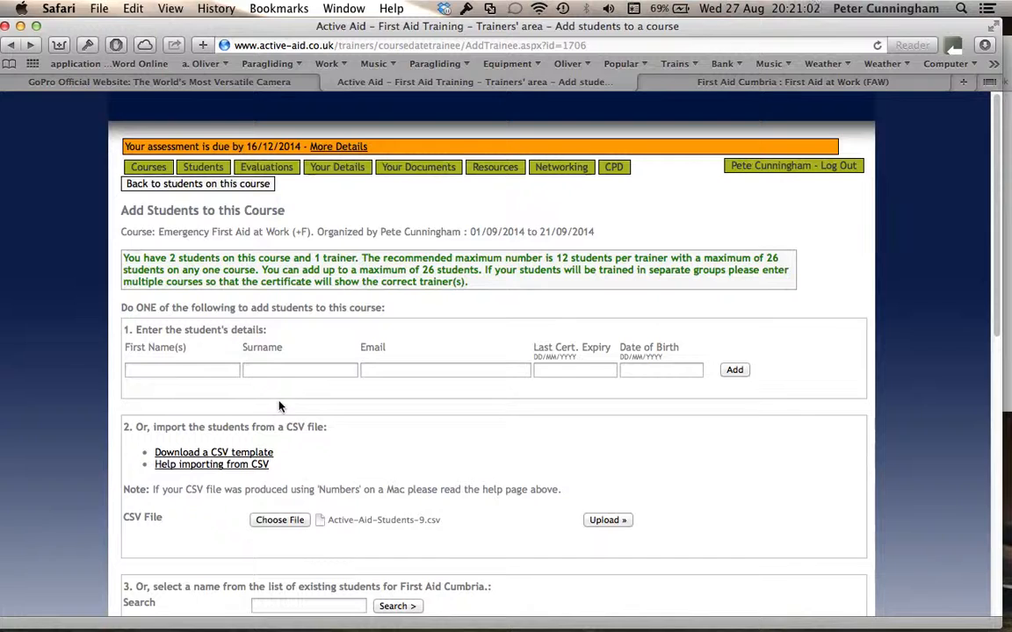
pyautogui.click(614, 520)
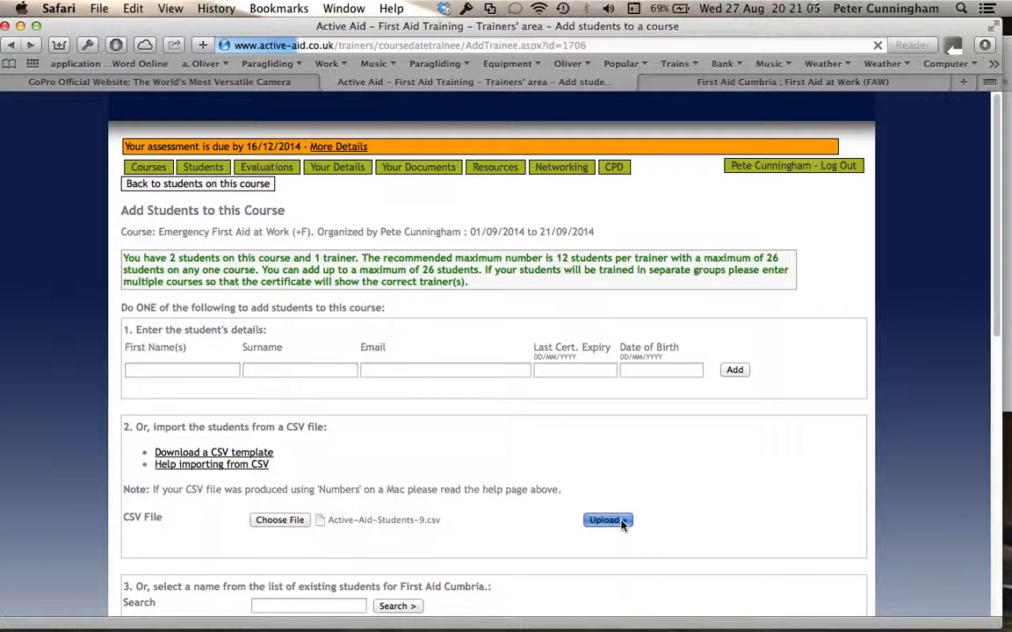
# - Scroll to the red error table: all five rows have invalid emails, two with empty Firstname
pyautogui.scroll(-2, 621, 525)
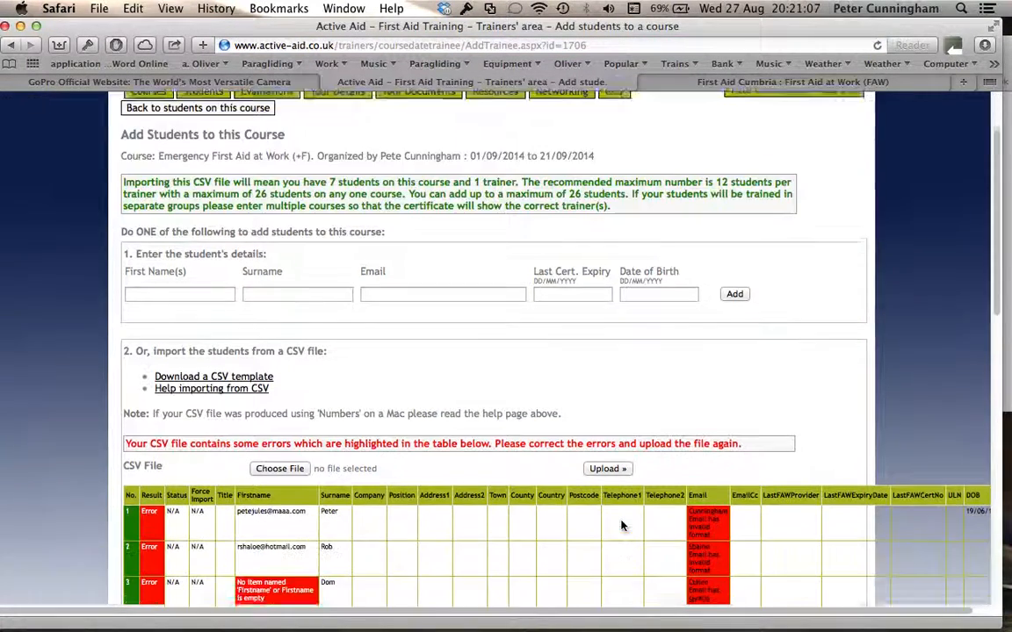
pyautogui.scroll(-6, 621, 525)
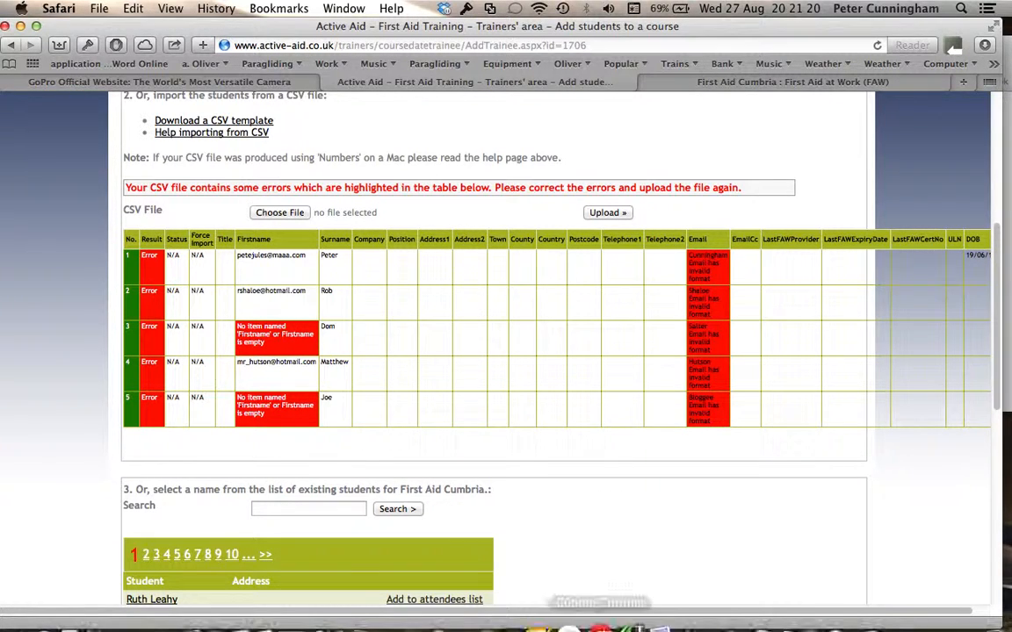
pyautogui.moveTo(824, 619)
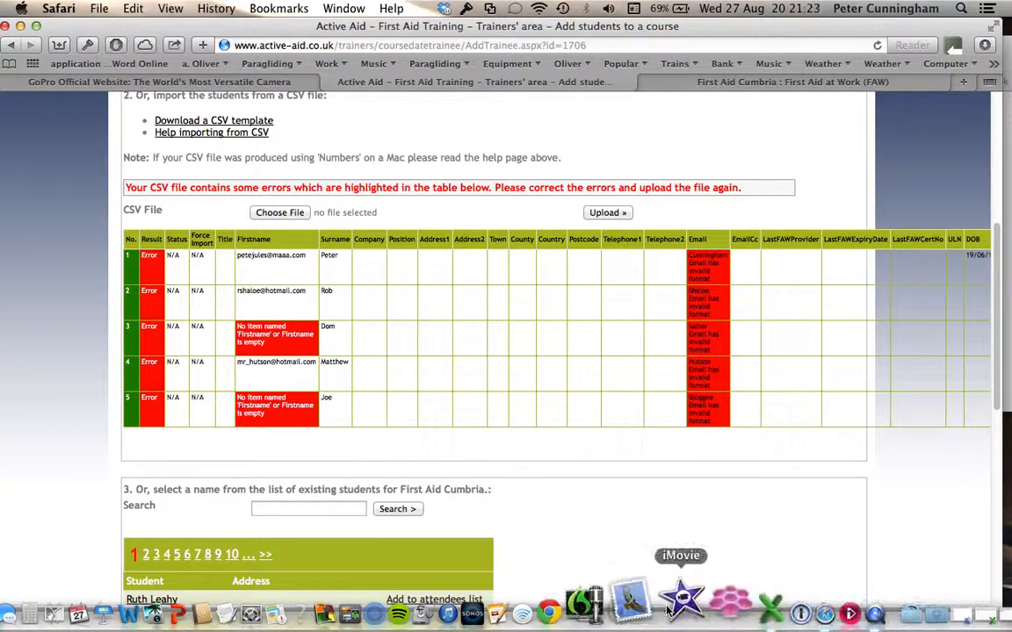
# - In test.csv, widen column A so the full email addresses are visible
pyautogui.click(724, 606)
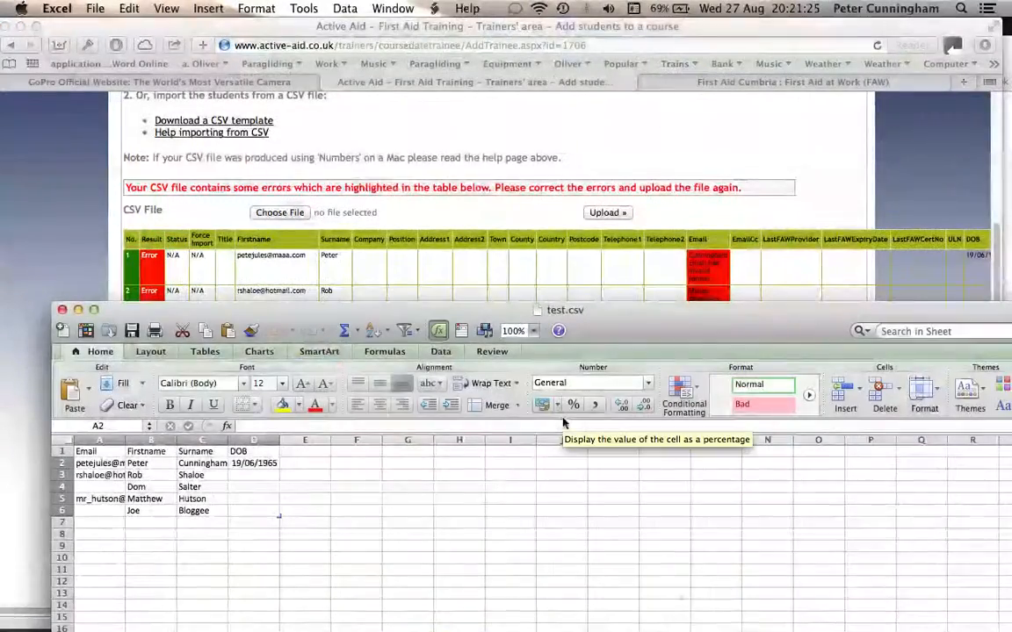
pyautogui.moveTo(506, 318); pyautogui.dragTo(487, 134)
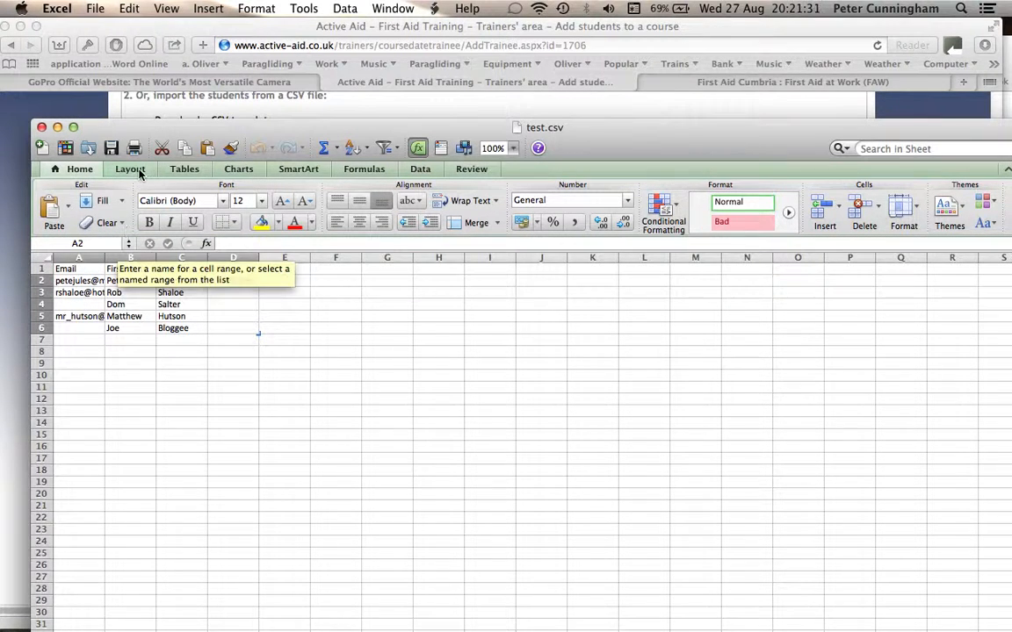
pyautogui.moveTo(105, 257); pyautogui.dragTo(258, 257)
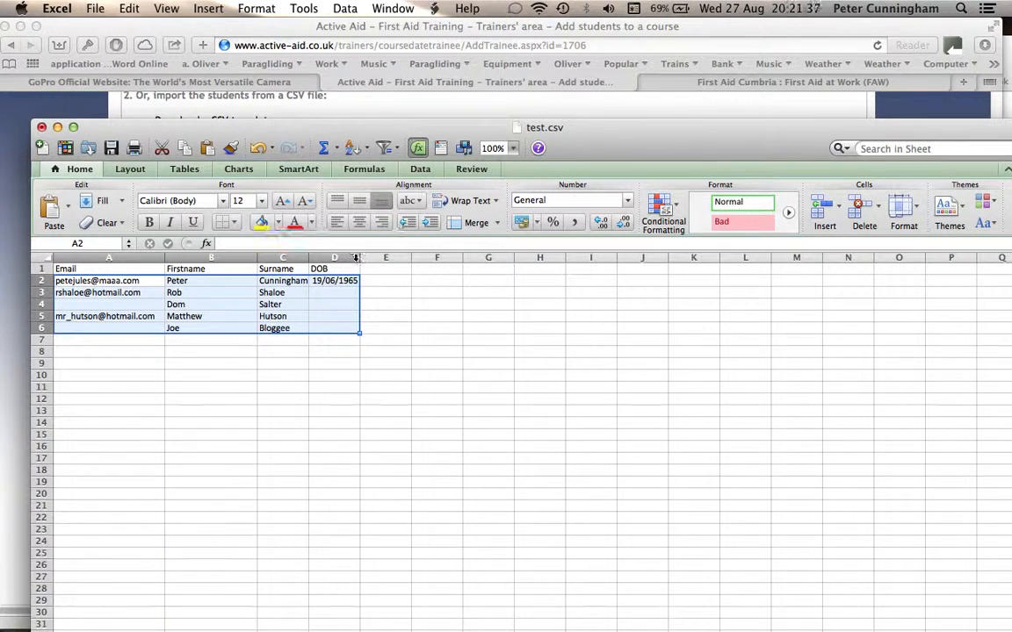
pyautogui.click(87, 305)
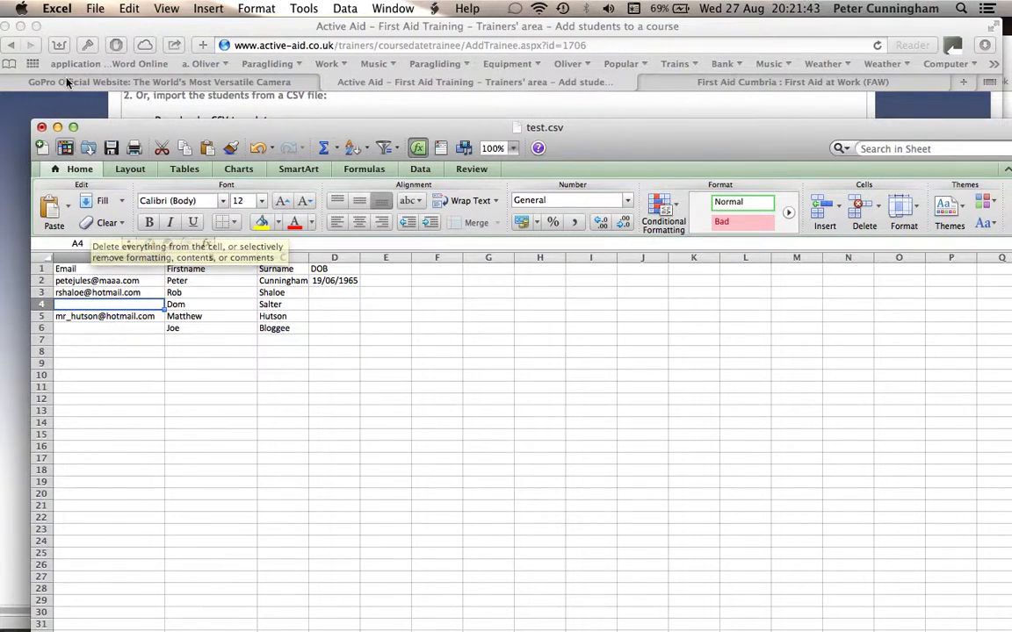
# - Save test.csv in CSV format, close it saving changes, and return to the upload page
pyautogui.click(93, 11)
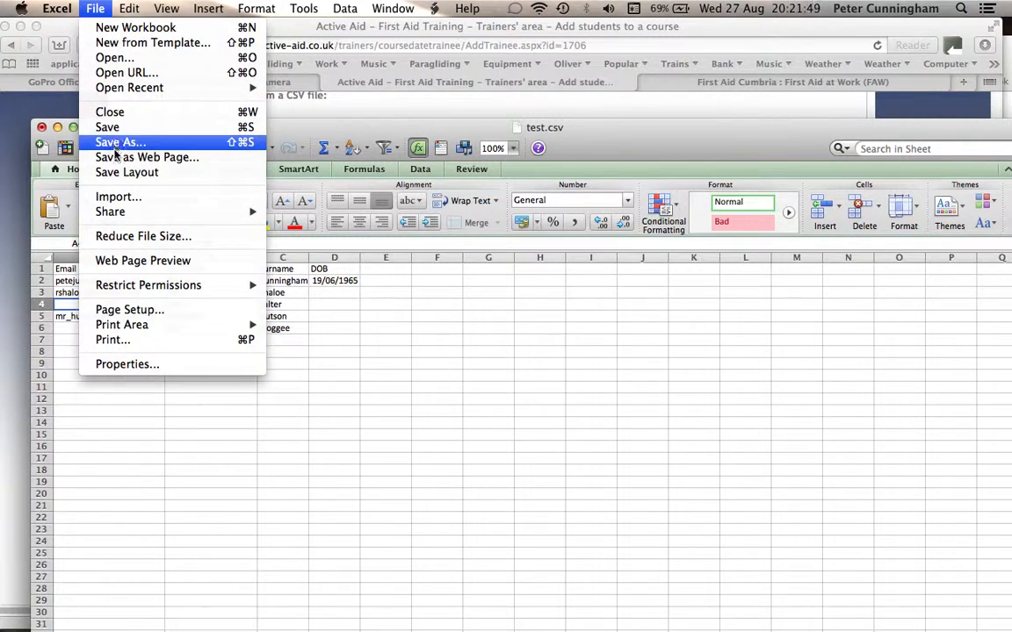
pyautogui.click(106, 127)
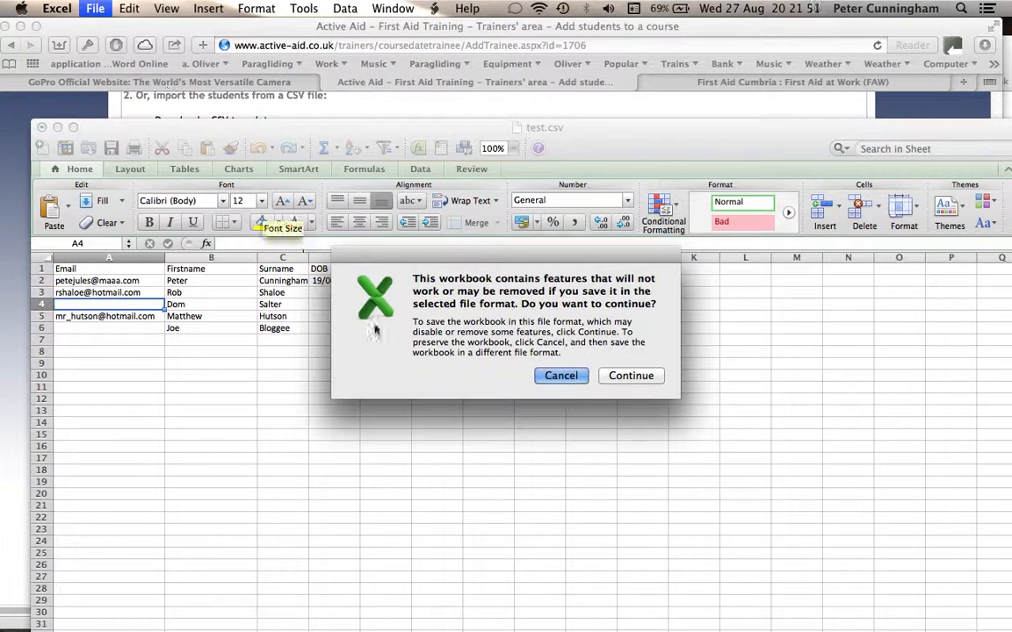
pyautogui.click(638, 376)
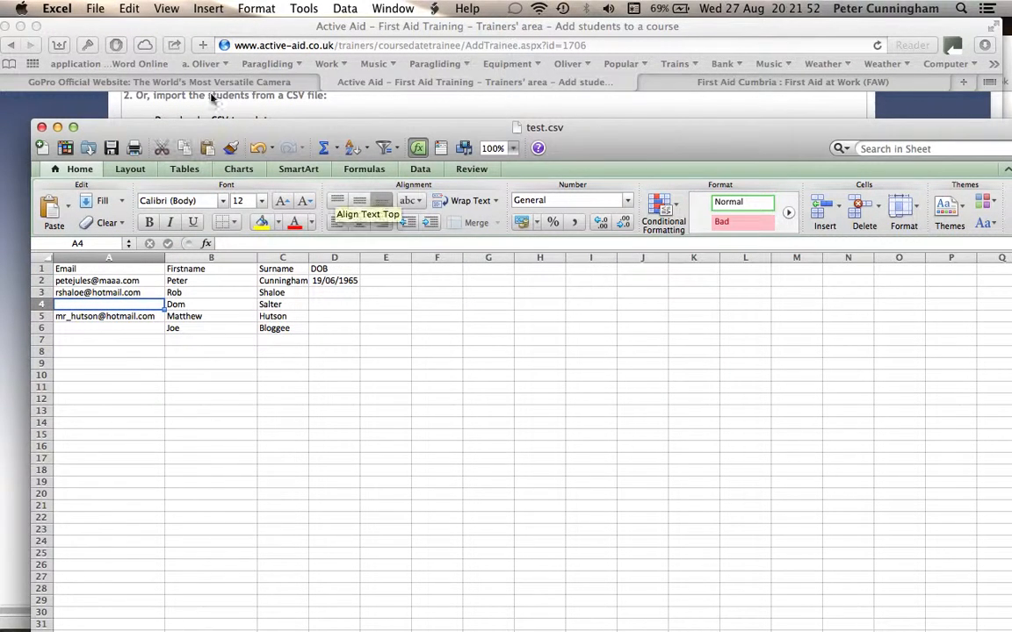
pyautogui.click(96, 11)
pyautogui.click(99, 12)
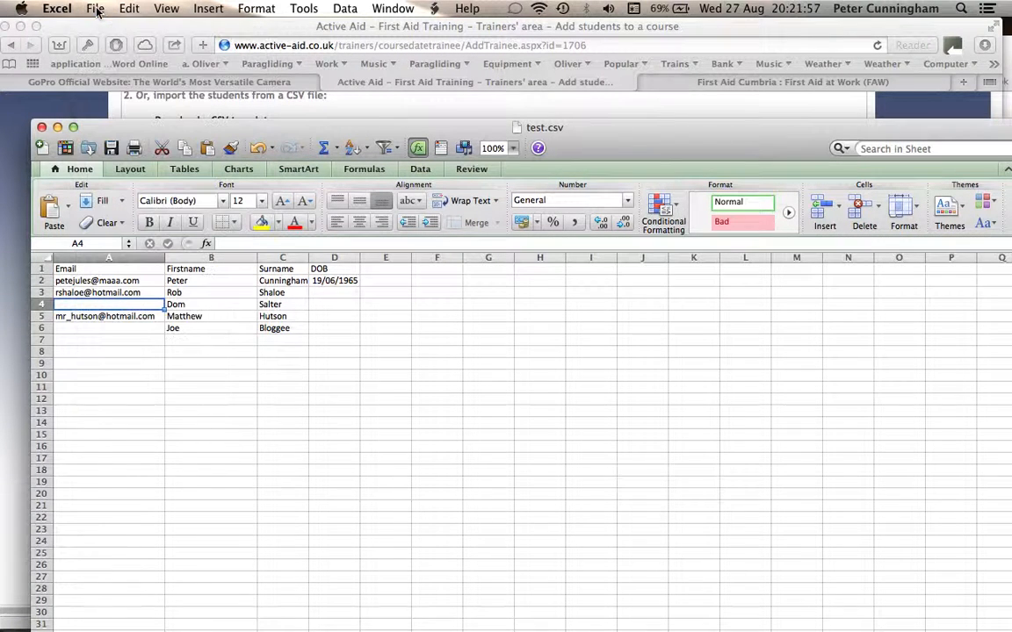
pyautogui.click(41, 127)
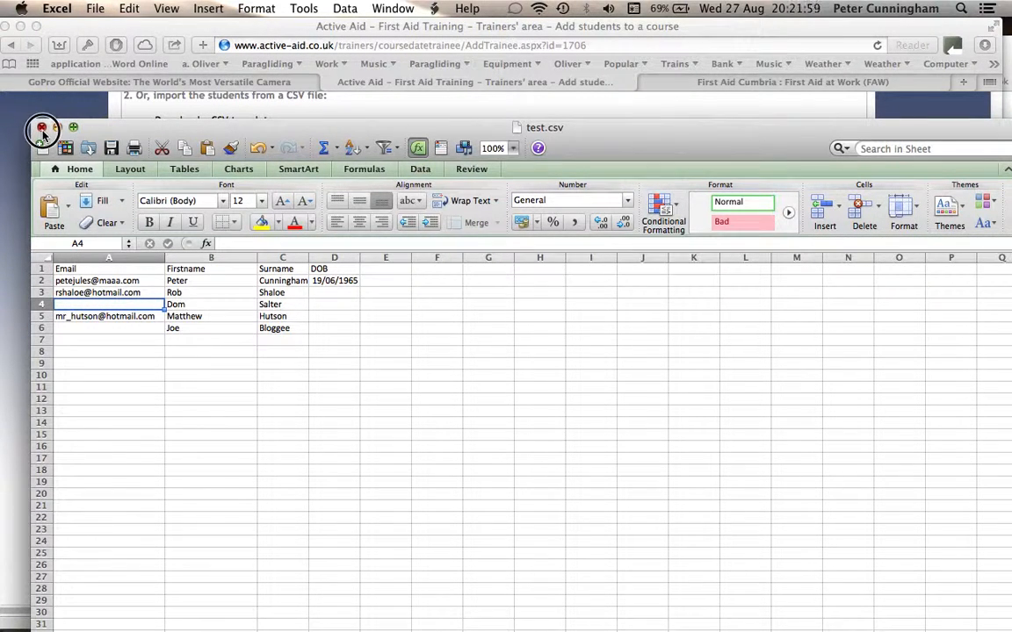
pyautogui.click(672, 235)
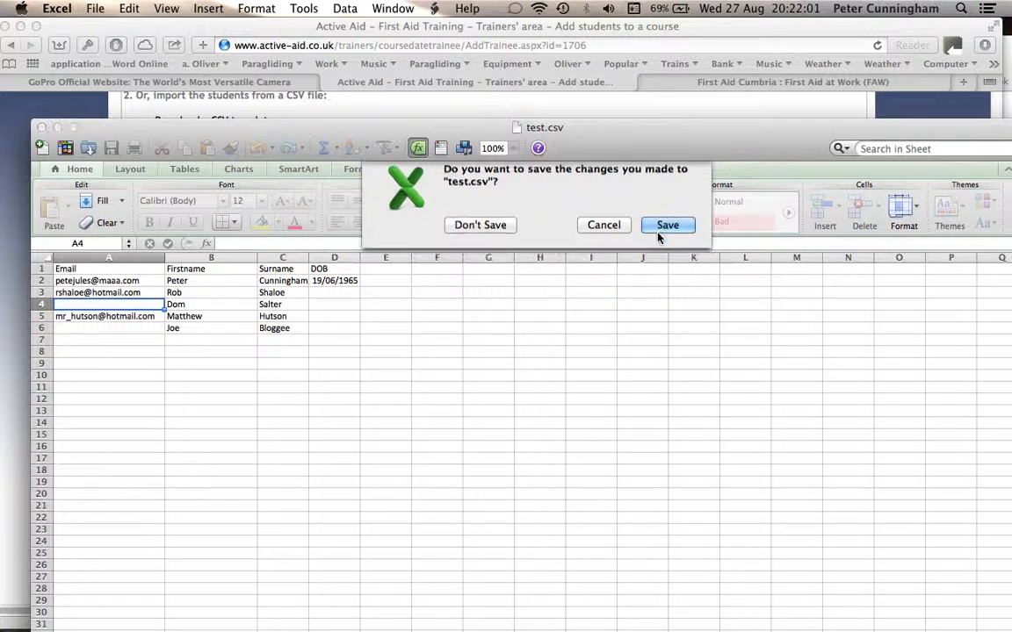
pyautogui.click(624, 378)
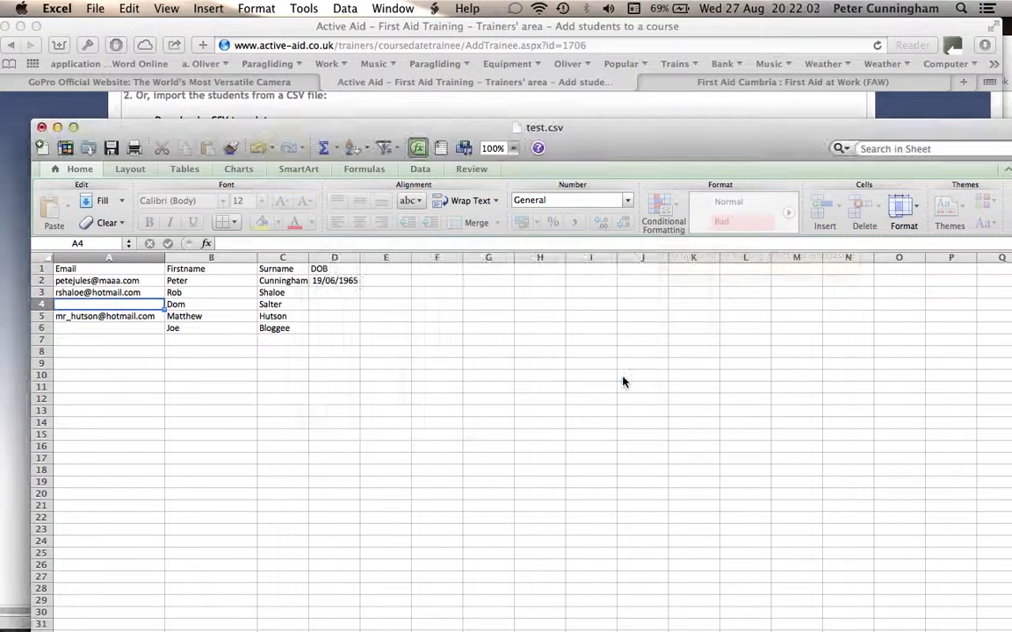
pyautogui.click(41, 127)
pyautogui.click(297, 217)
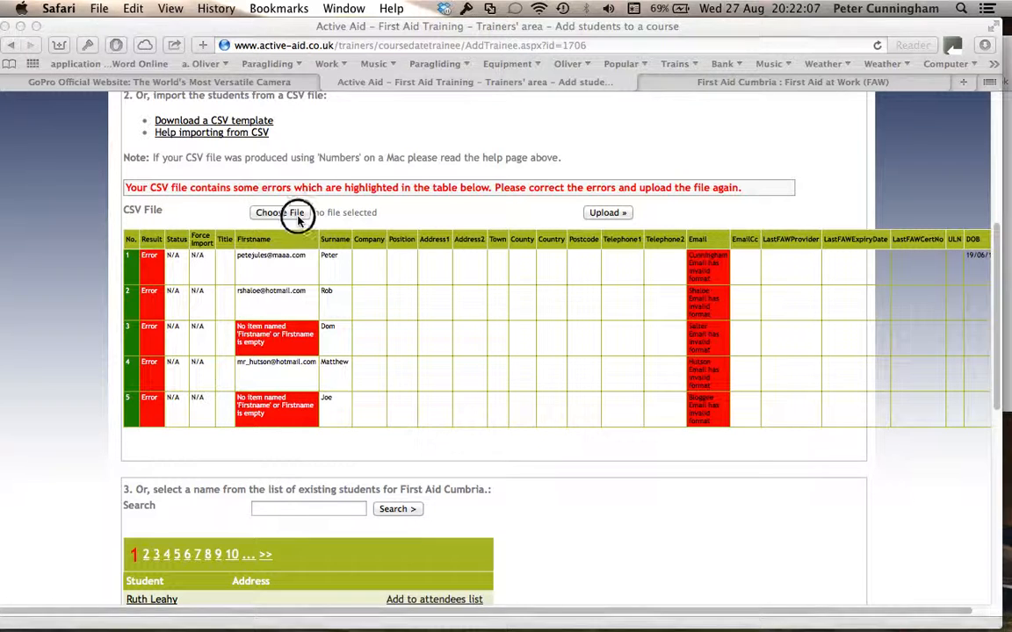
# - Re-upload test.csv from Downloads so Active Aid accepts it for 7 students and 1 trainer
pyautogui.click(286, 219)
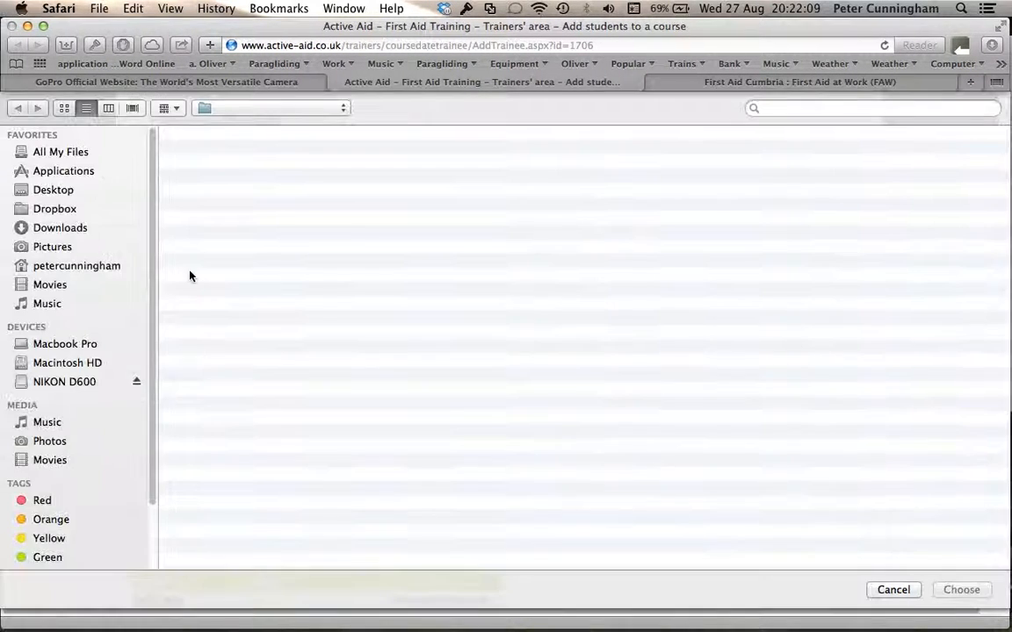
pyautogui.click(96, 228)
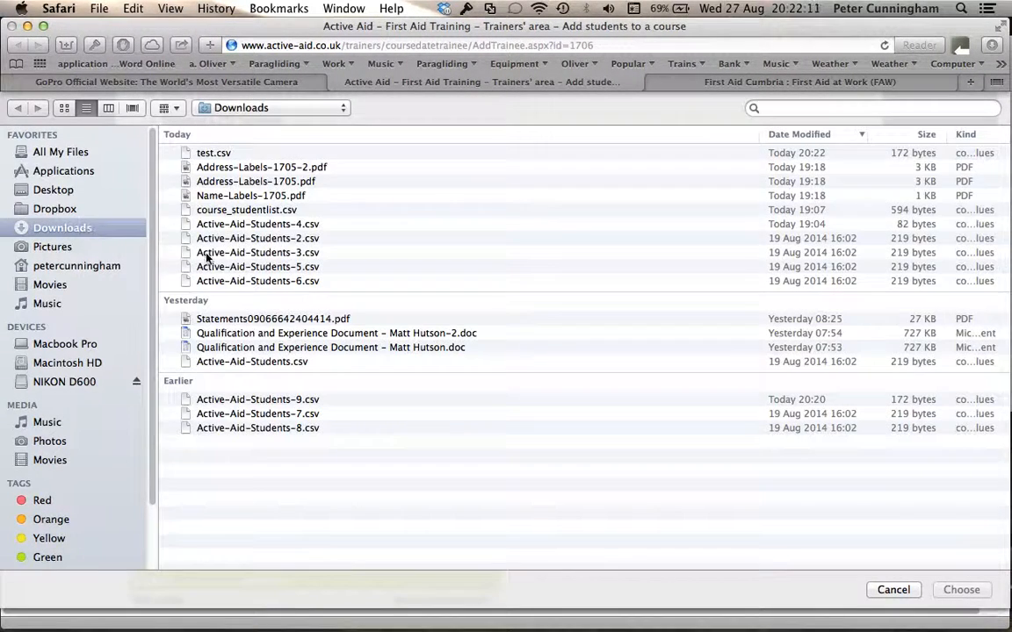
pyautogui.doubleClick(213, 153)
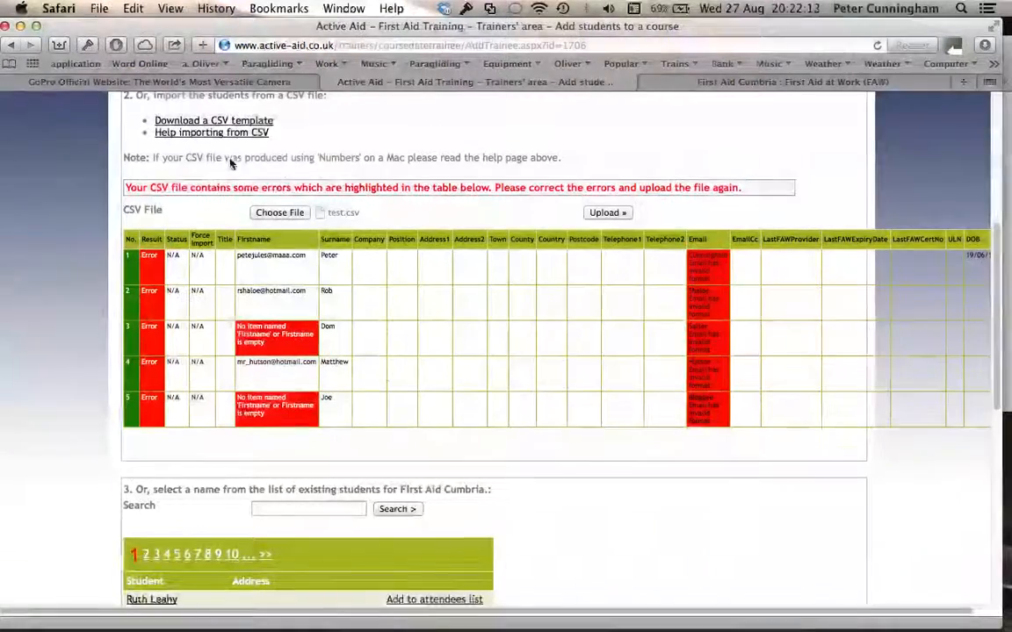
pyautogui.click(619, 213)
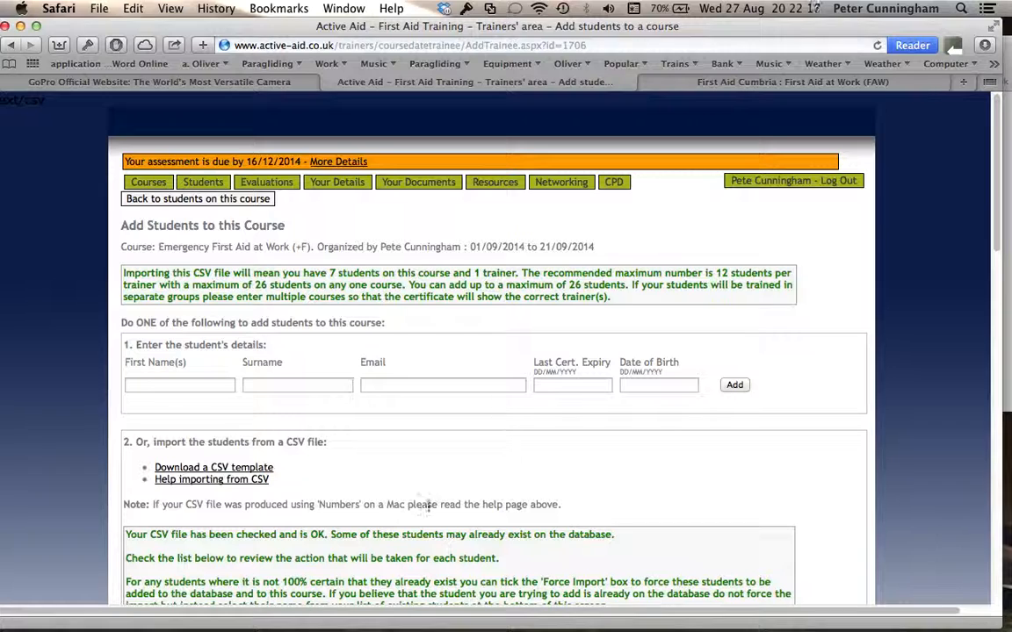
# - Review the import table, tick Force Import on the first student, and confirm the import
pyautogui.scroll(-5, 414, 508)
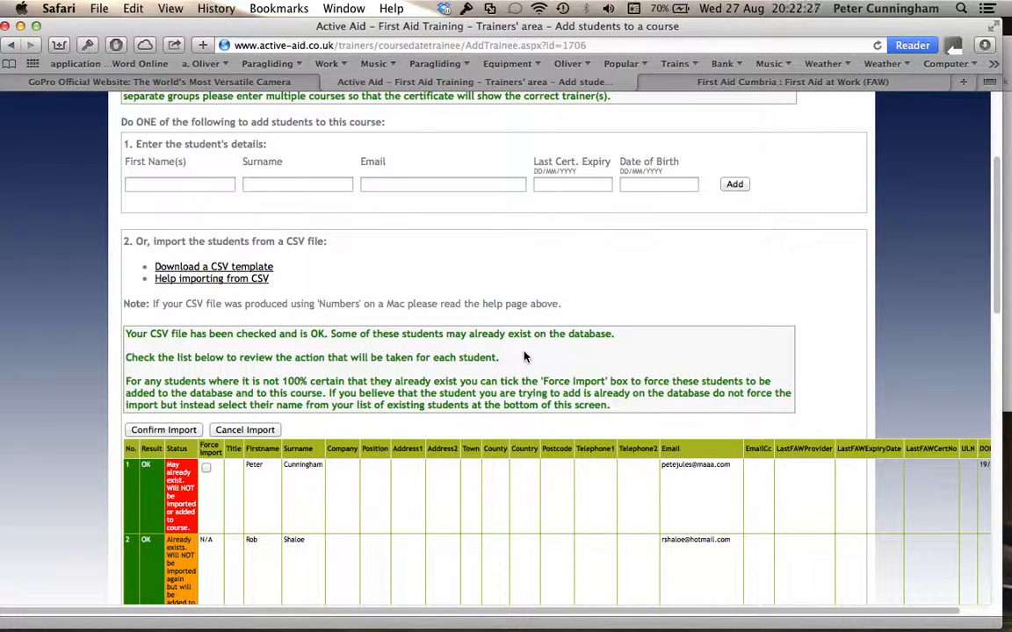
pyautogui.scroll(-3, 524, 357)
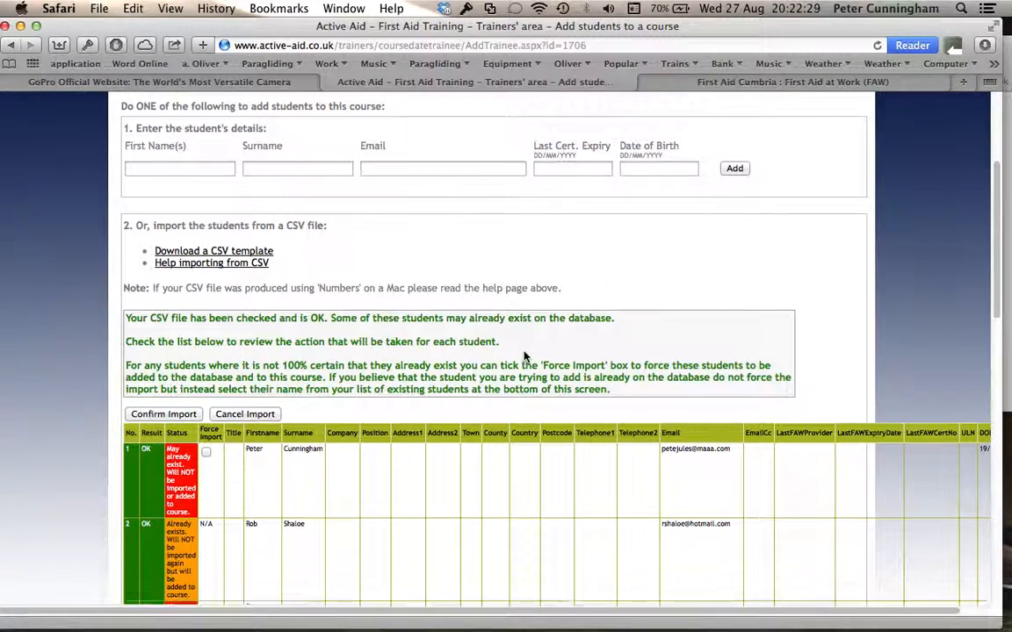
pyautogui.scroll(-1, 524, 357)
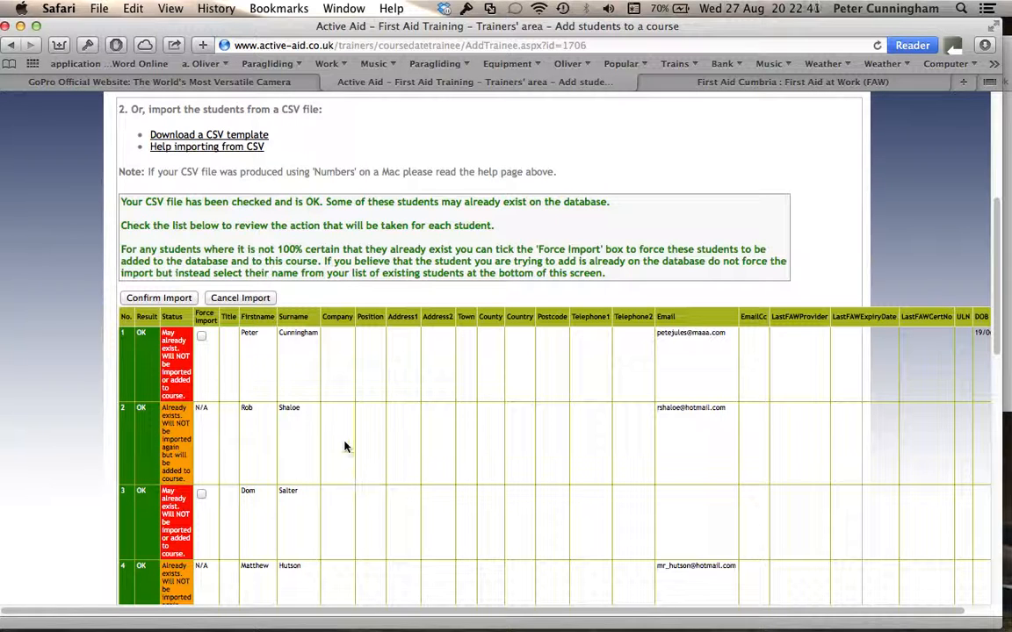
pyautogui.scroll(-5, 350, 478)
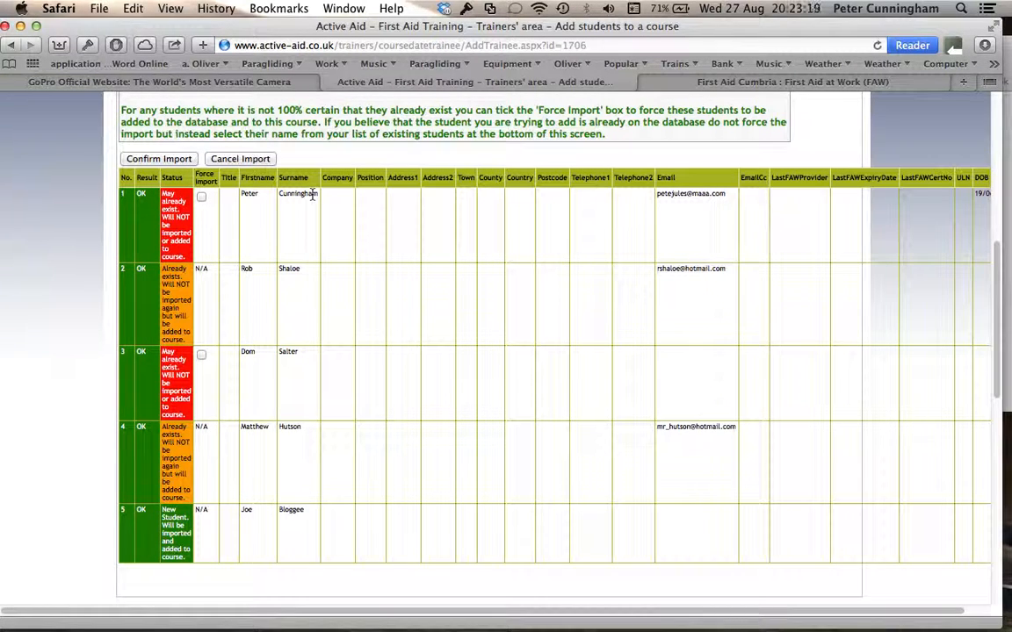
pyautogui.click(202, 197)
pyautogui.click(202, 197)
pyautogui.click(180, 162)
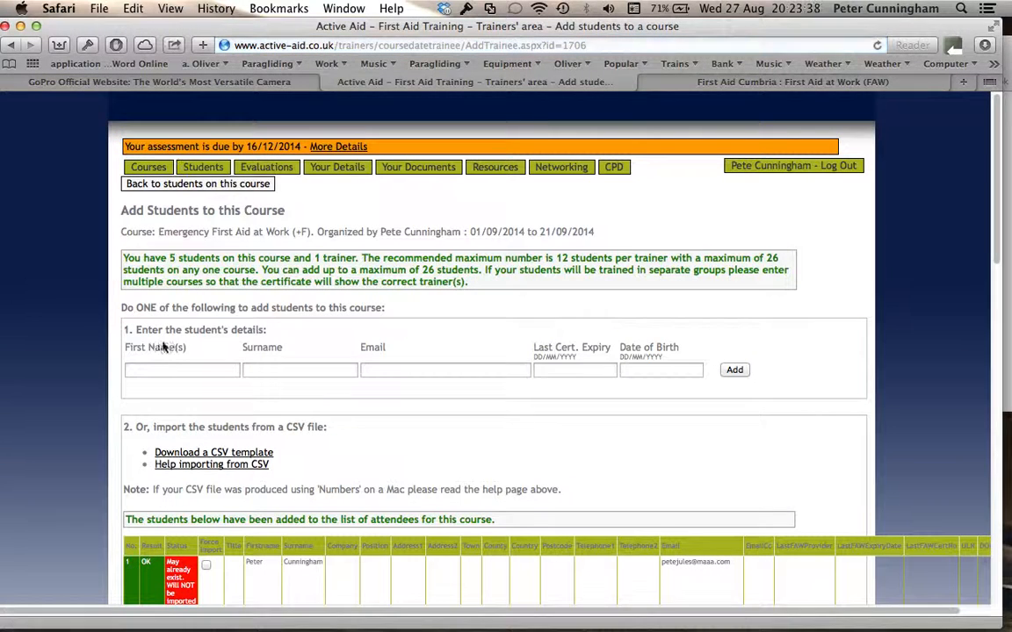
# - Add the remaining student by first name and surname, using the matching existing record
pyautogui.click(163, 366)
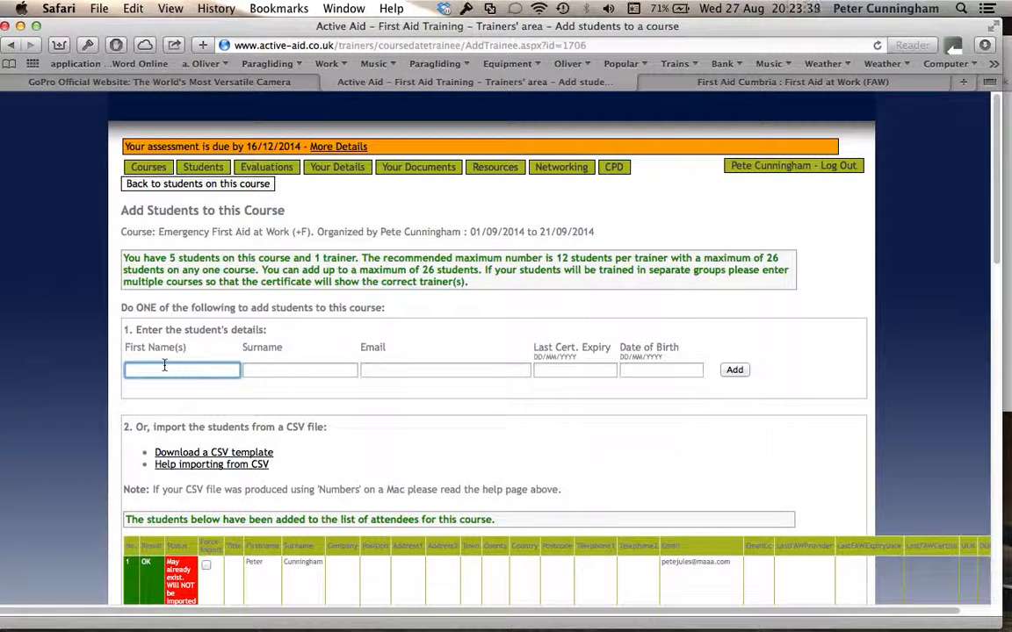
pyautogui.click(270, 370)
pyautogui.write('sal')
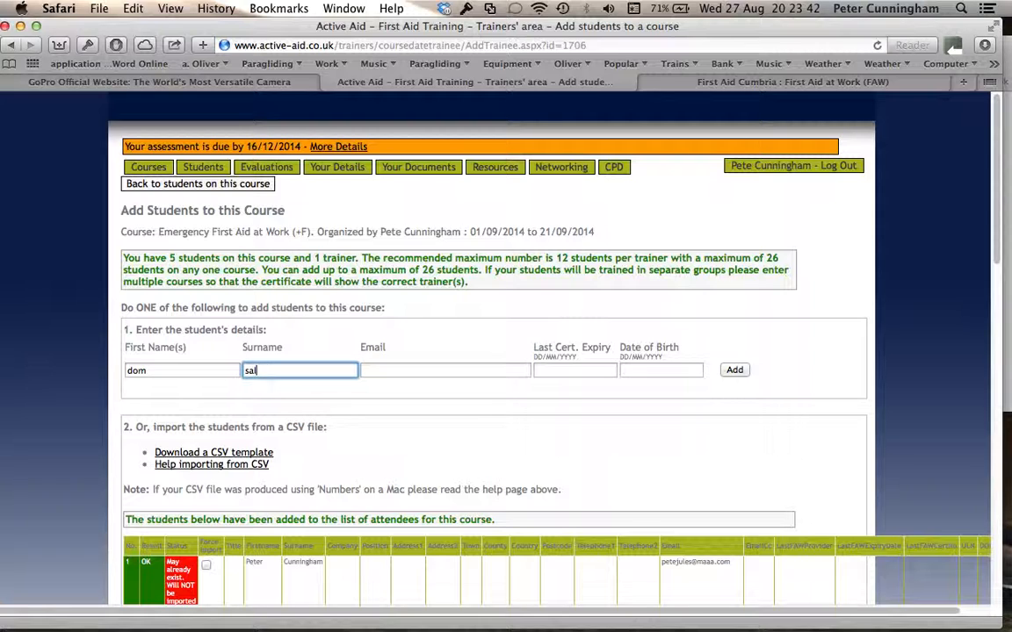
pyautogui.write('ter')
pyautogui.click(734, 371)
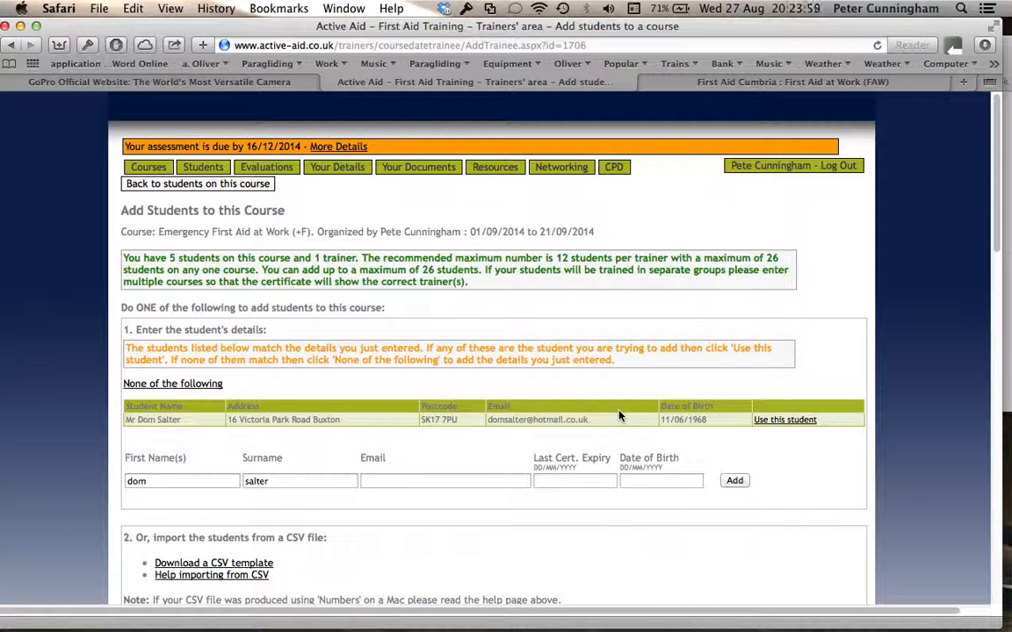
pyautogui.click(793, 420)
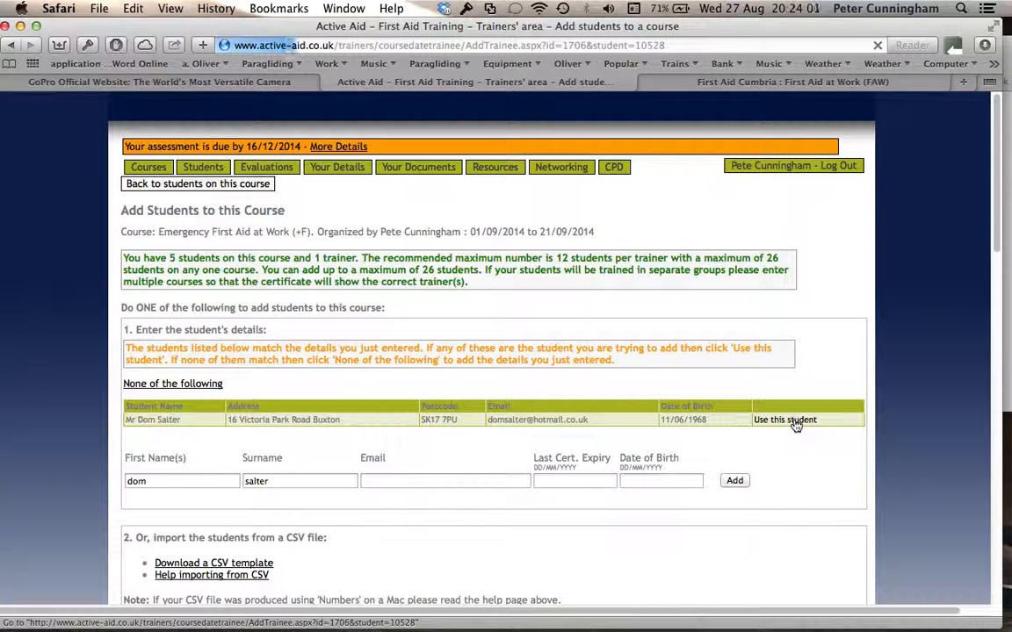